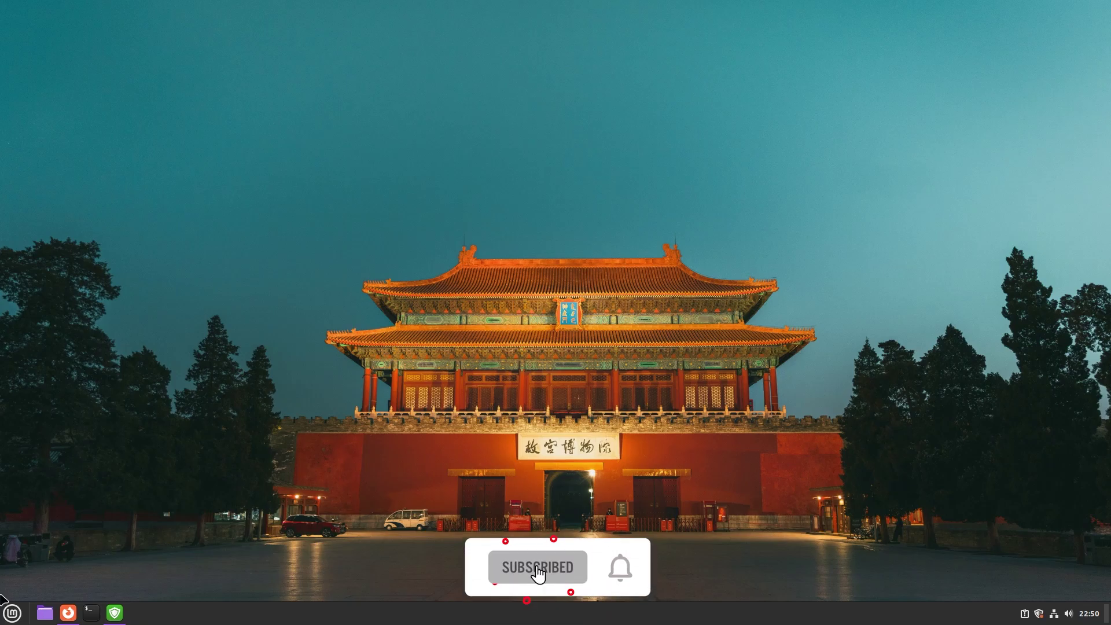
- Launch Welcome Screen by searching 'well' in the applications menu
{"action": "left_click", "coordinate": [11, 614]}
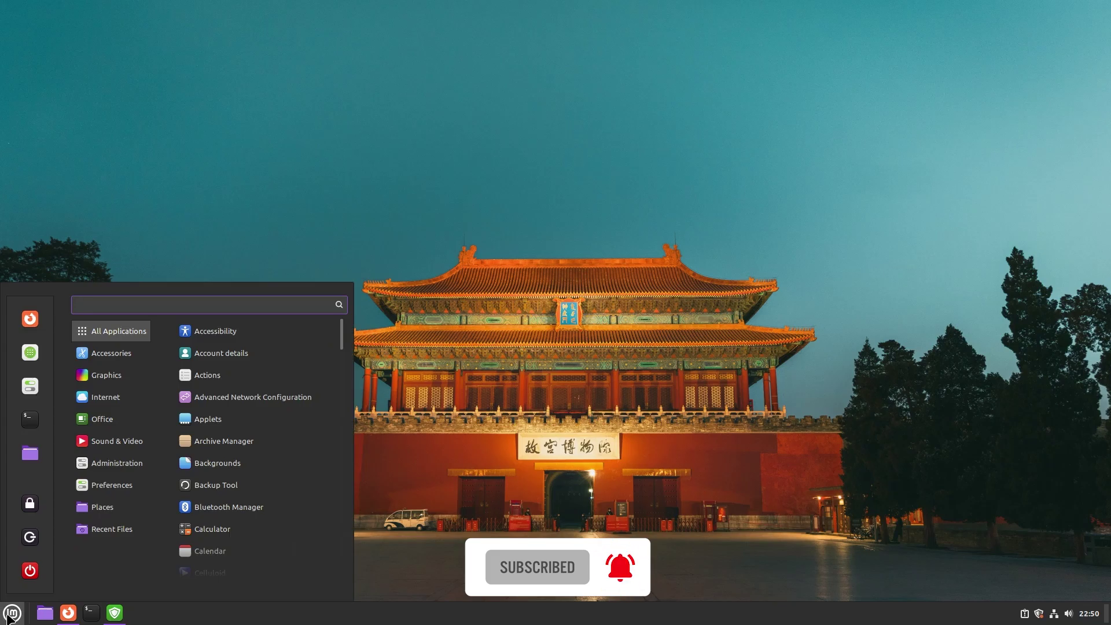
{"action": "type", "text": "well"}
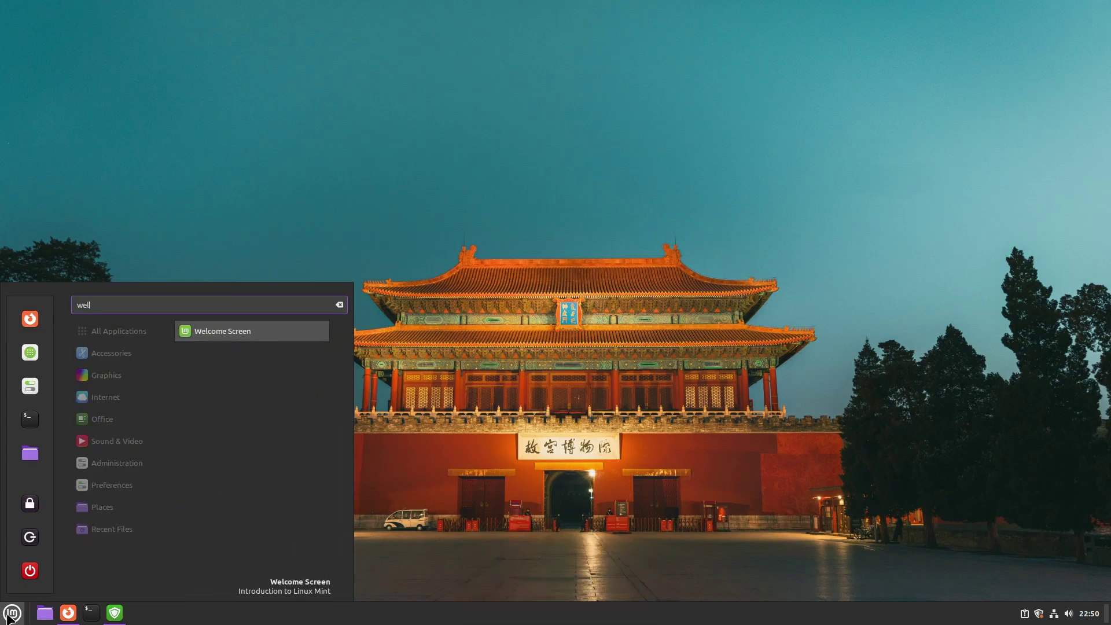
{"action": "key", "text": "Return"}
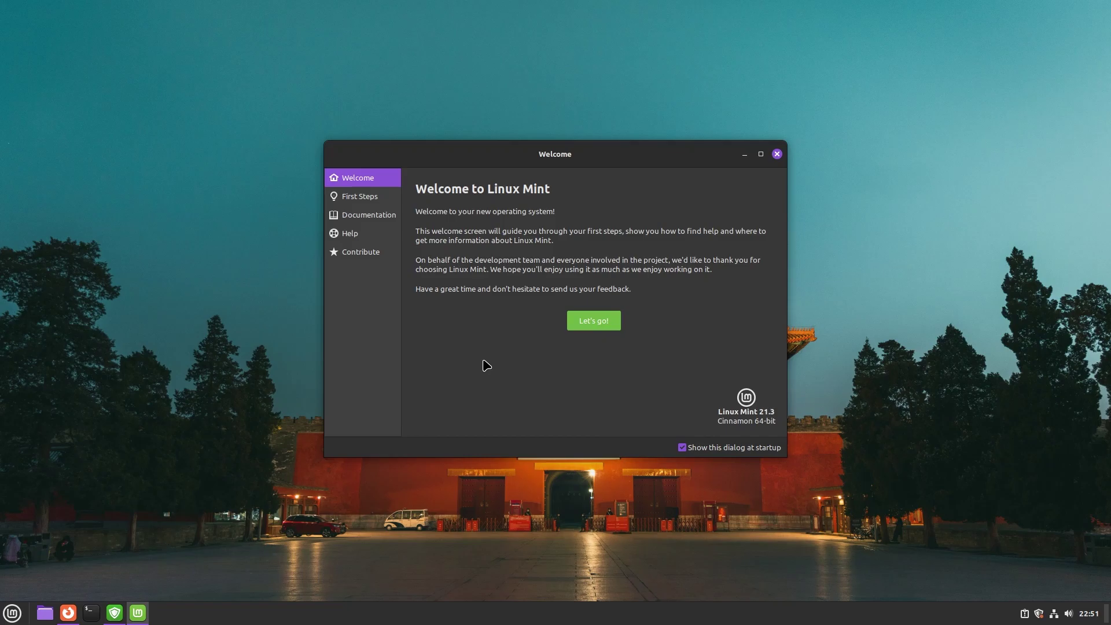
- Go to the First Steps page and scroll through its setup tools and back to the top
{"action": "left_click", "coordinate": [601, 326]}
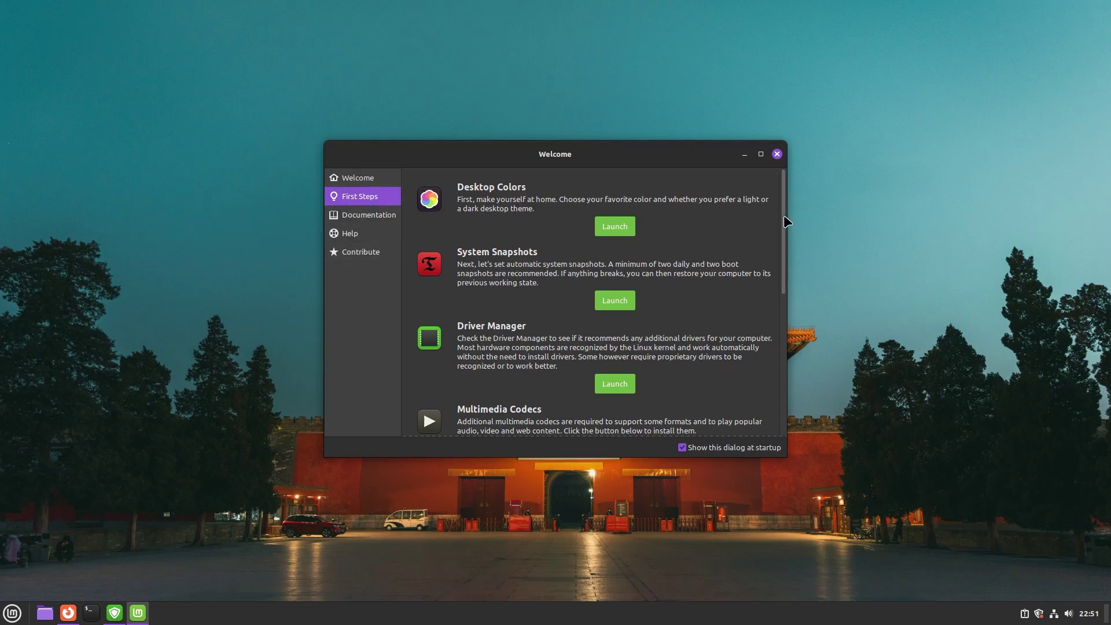
{"action": "left_click_drag", "start_coordinate": [784, 218], "coordinate": [782, 377]}
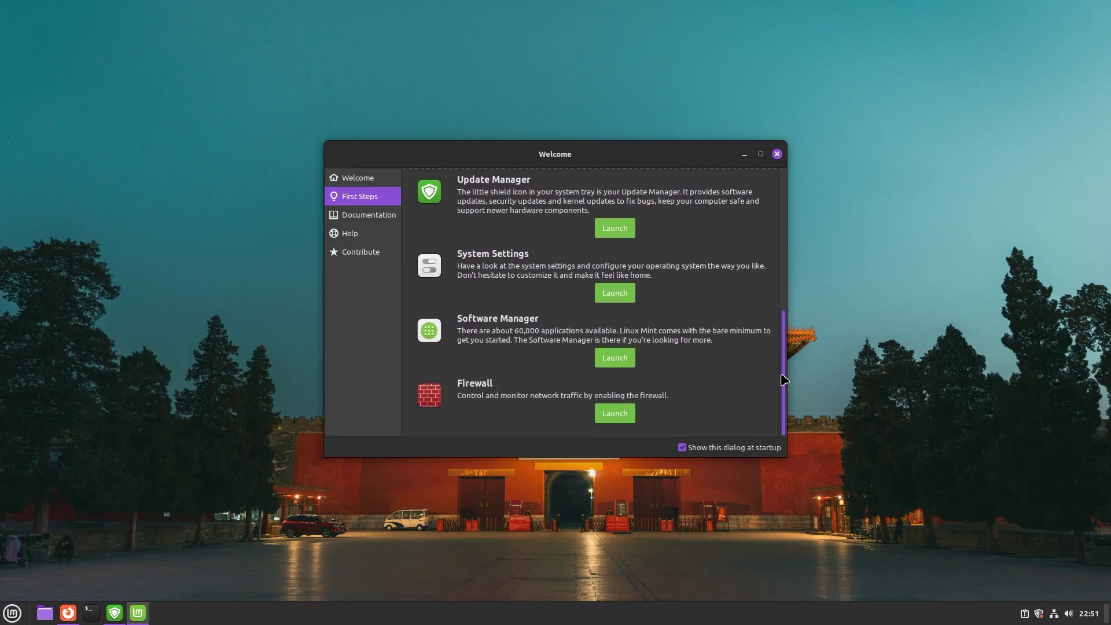
{"action": "left_click_drag", "start_coordinate": [784, 380], "coordinate": [783, 249]}
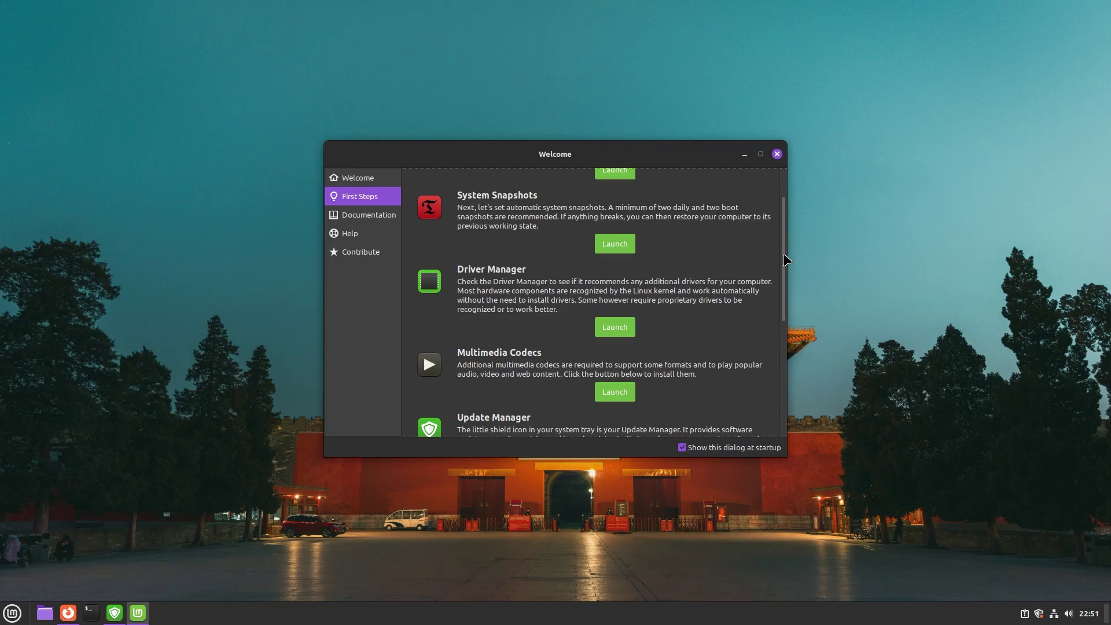
{"action": "left_click_drag", "start_coordinate": [782, 253], "coordinate": [785, 211]}
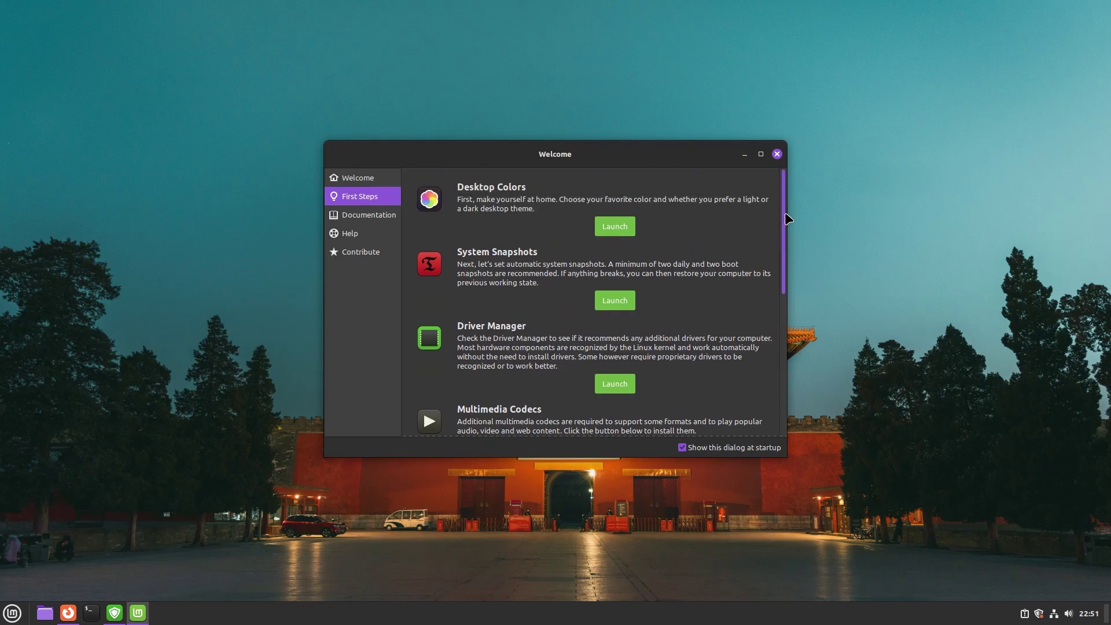
- Launch Desktop Colors and keep Mint-Y as the style in Themes
{"action": "left_click", "coordinate": [617, 227]}
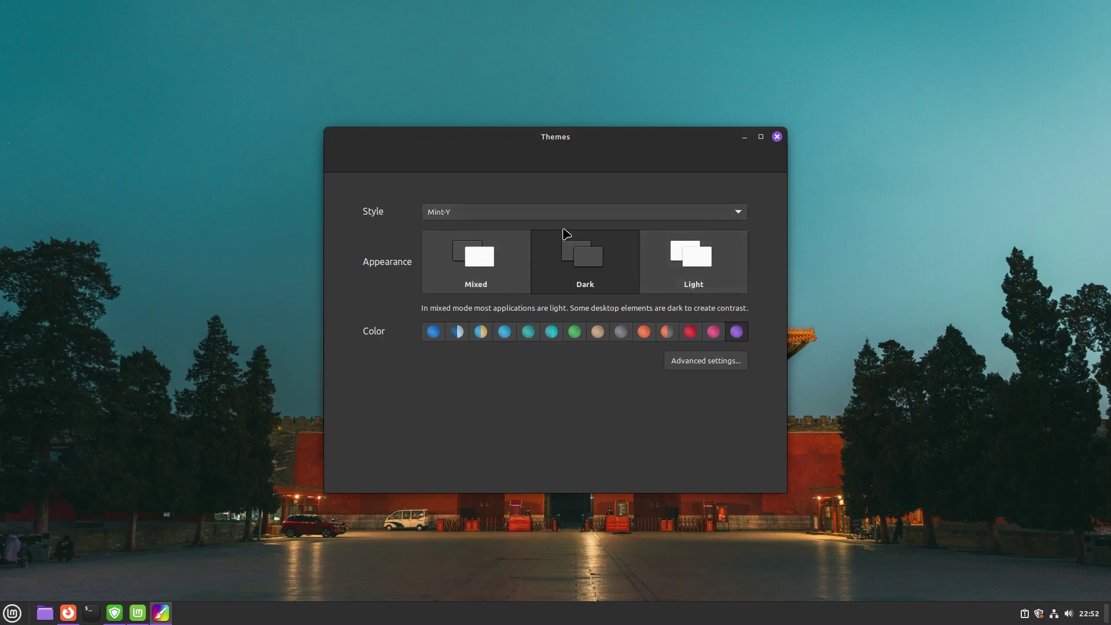
{"action": "left_click", "coordinate": [517, 212]}
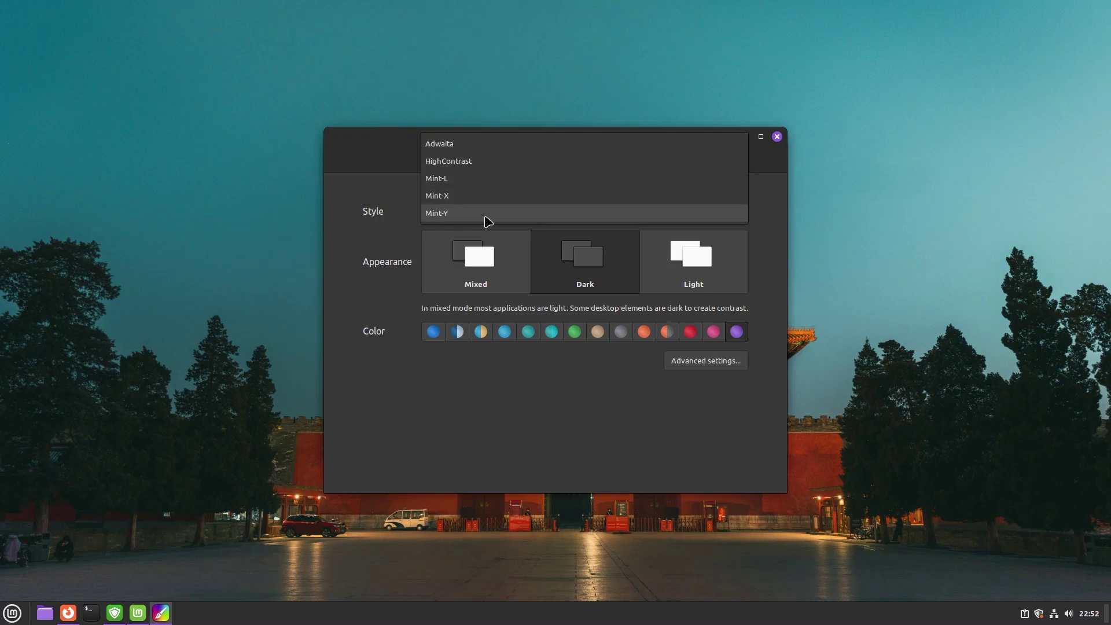
{"action": "left_click", "coordinate": [402, 232]}
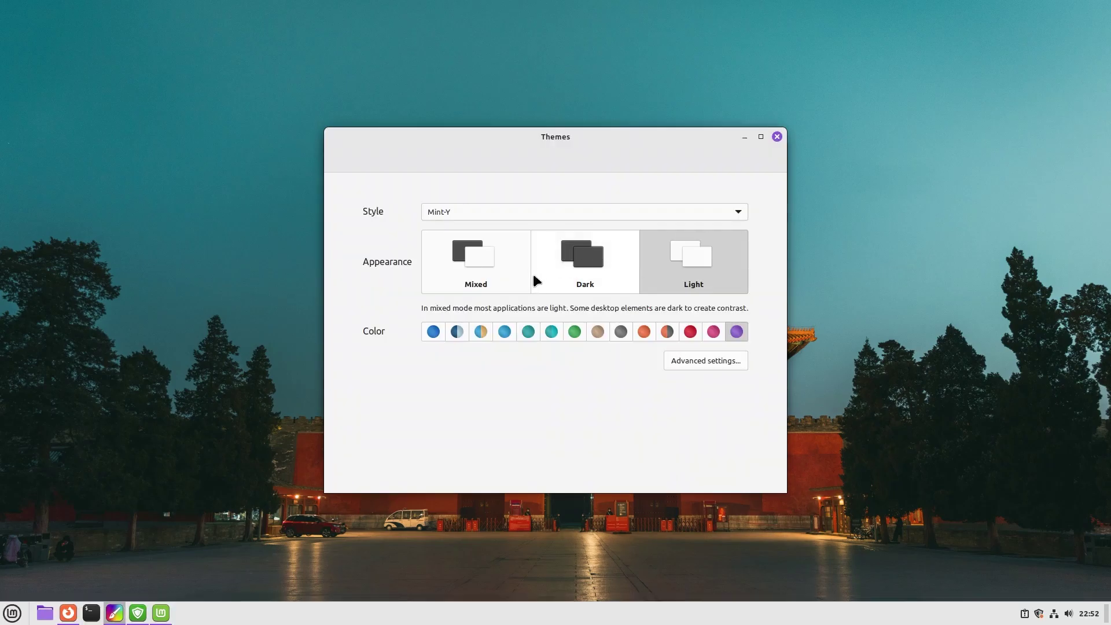
{"action": "left_click", "coordinate": [12, 613]}
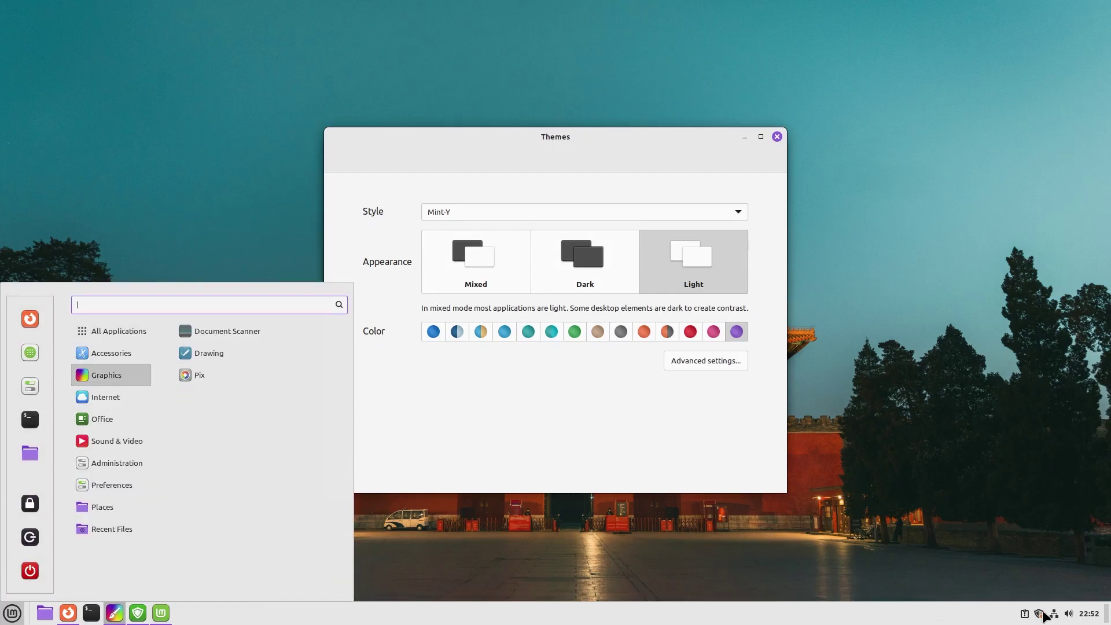
{"action": "left_click", "coordinate": [1054, 616]}
{"action": "left_click", "coordinate": [1054, 617]}
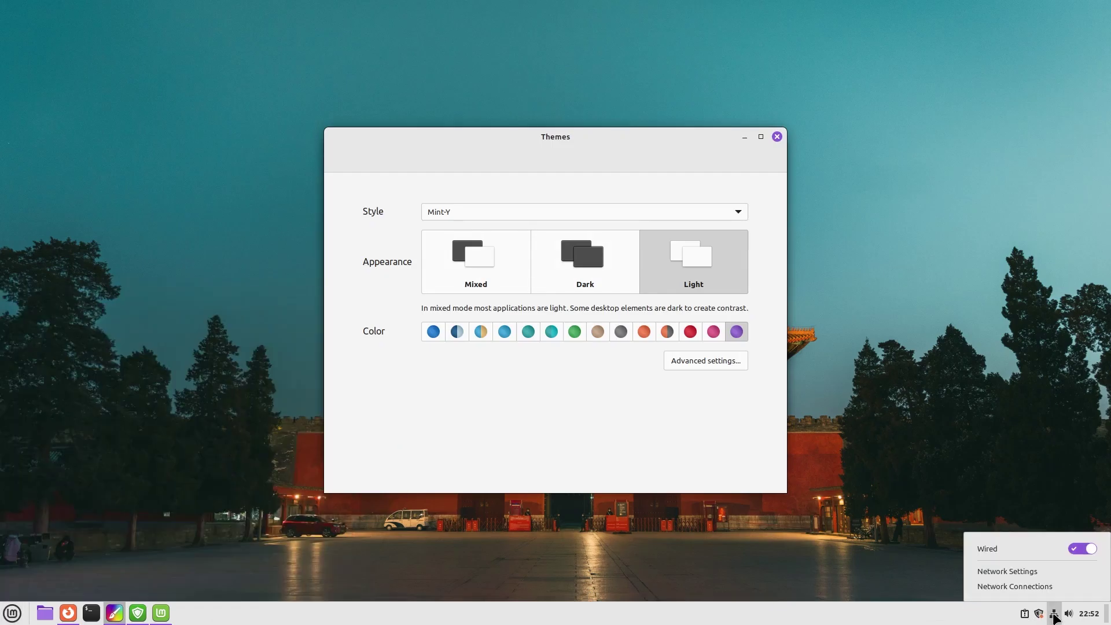
{"action": "left_click", "coordinate": [1092, 614]}
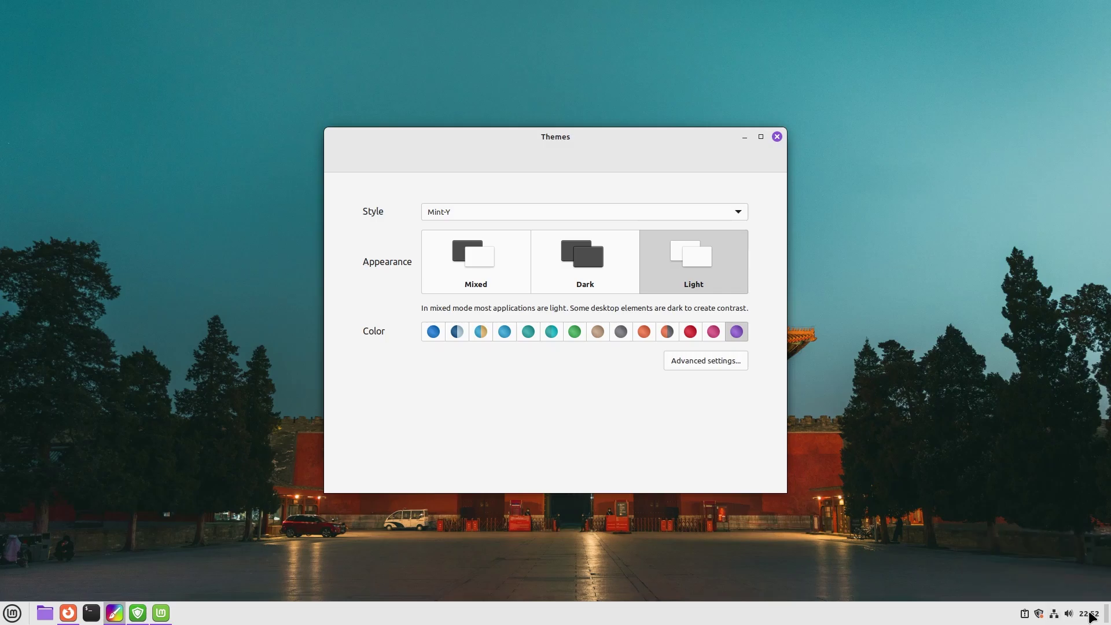
{"action": "left_click", "coordinate": [1091, 614]}
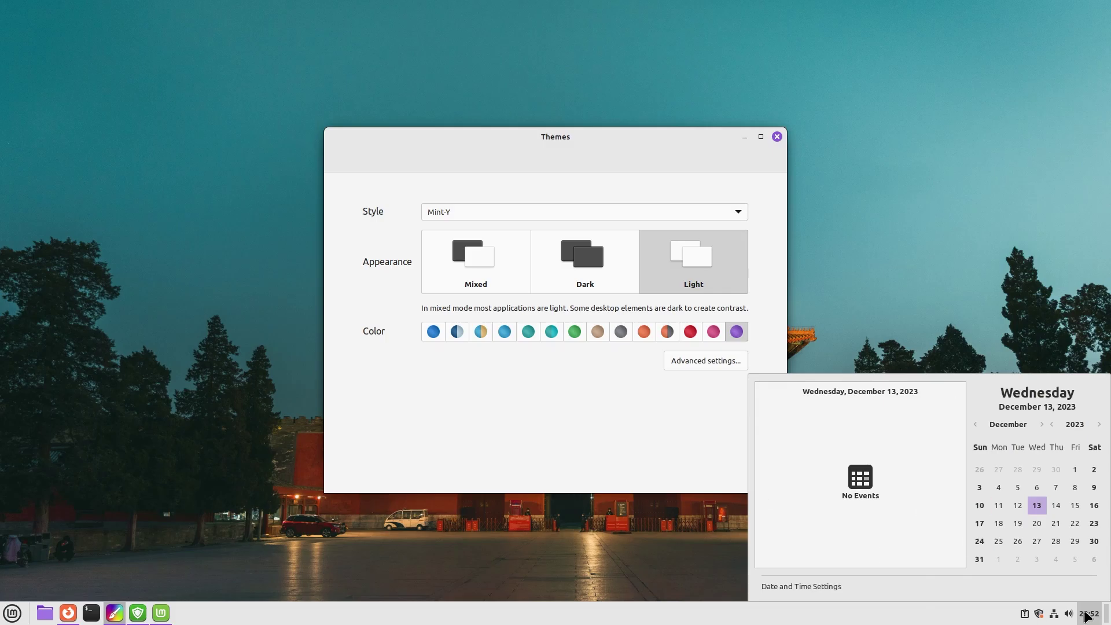
{"action": "left_click", "coordinate": [1089, 614]}
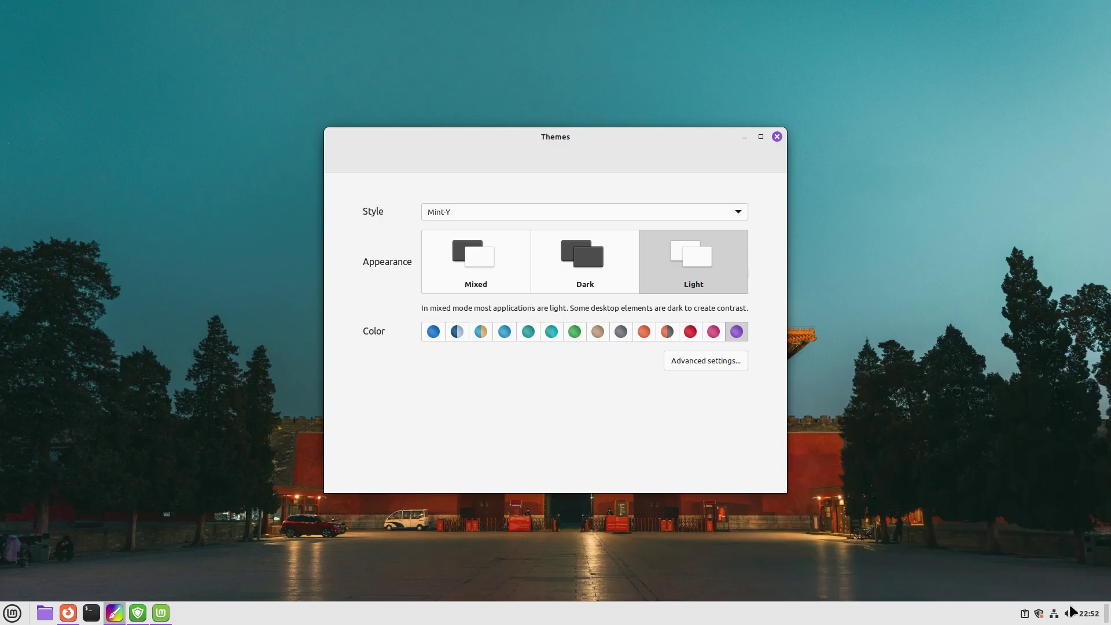
{"action": "left_click", "coordinate": [1071, 611]}
{"action": "left_click", "coordinate": [1066, 616]}
{"action": "mouse_move", "coordinate": [161, 618]}
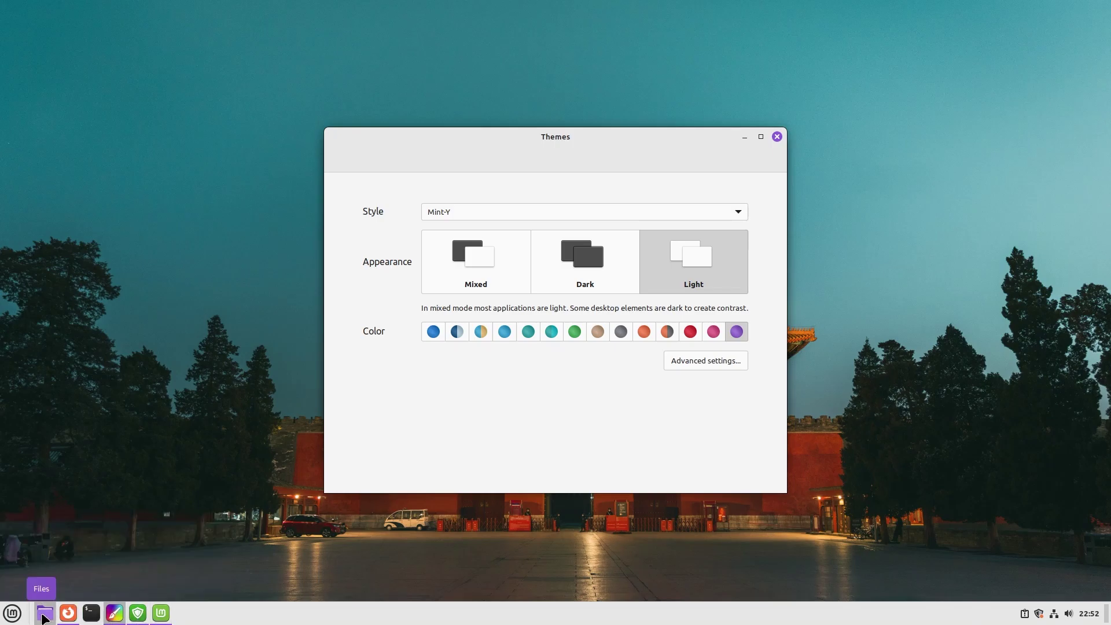
{"action": "mouse_move", "coordinate": [72, 619]}
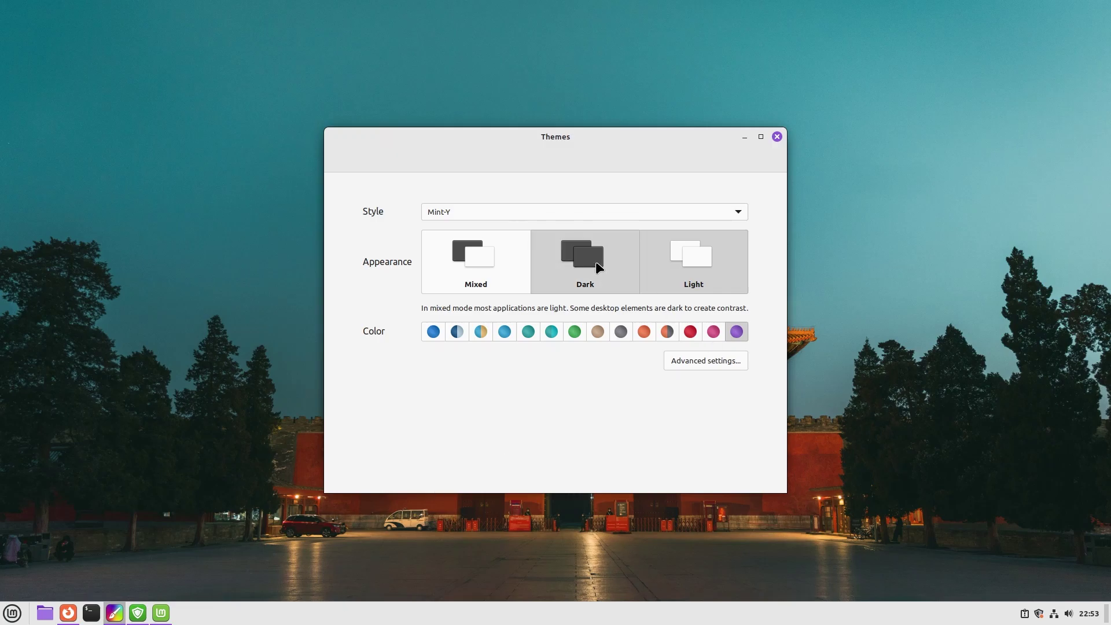
- Switch Themes to the Dark appearance and choose the second, blue-grey accent colour
{"action": "left_click", "coordinate": [598, 266]}
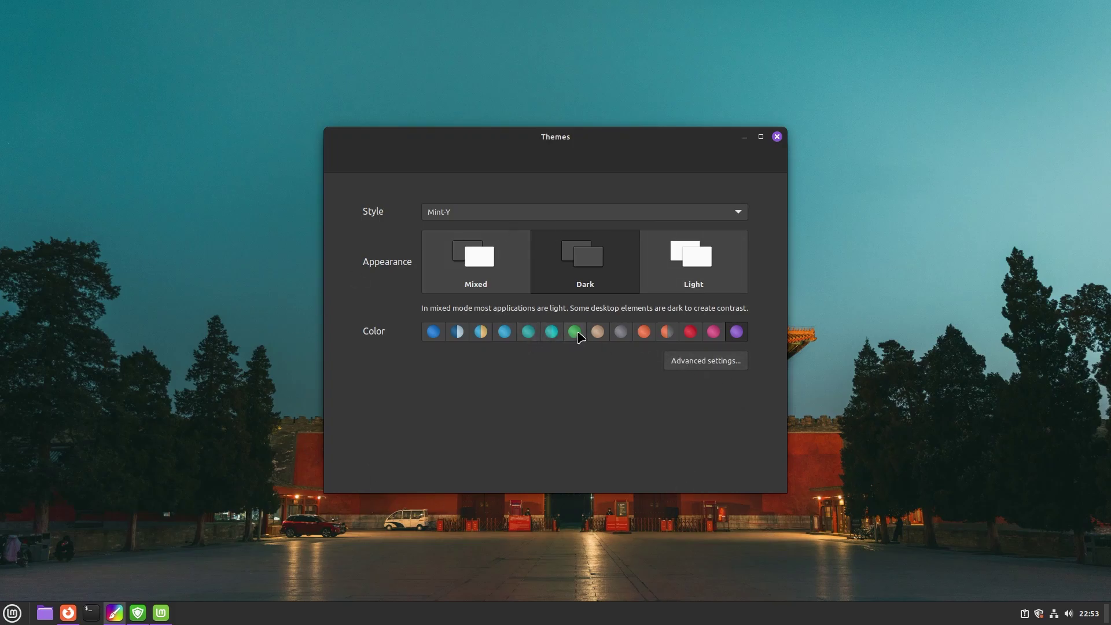
{"action": "left_click", "coordinate": [459, 335]}
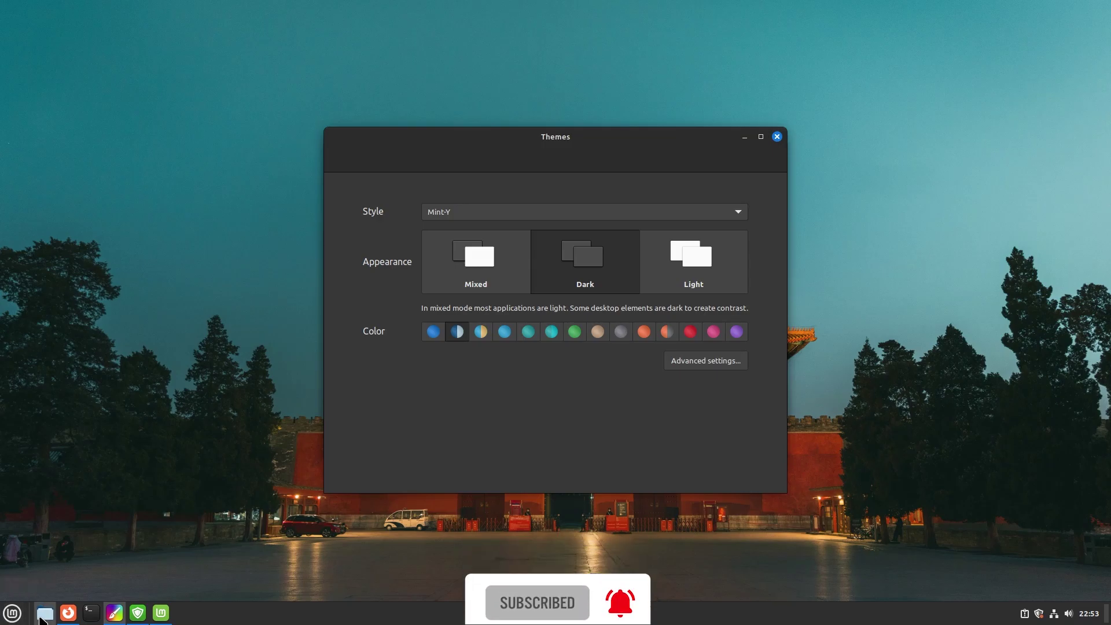
- Open the Home folder beside Themes and apply the green accent so its folders turn green
{"action": "left_click", "coordinate": [45, 612]}
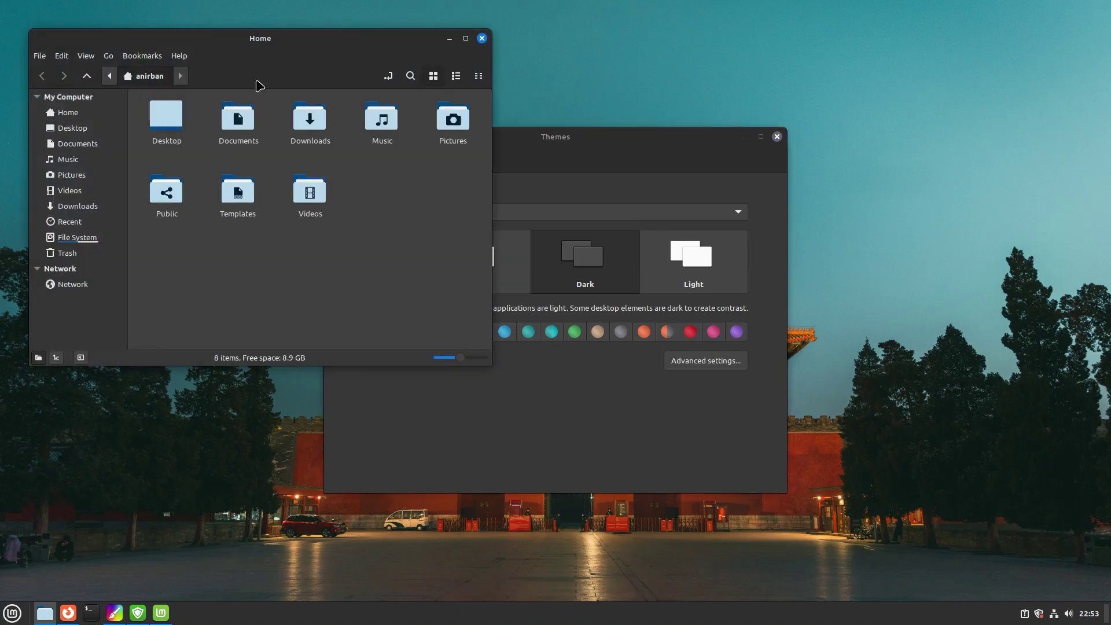
{"action": "left_click_drag", "start_coordinate": [253, 38], "coordinate": [784, 182]}
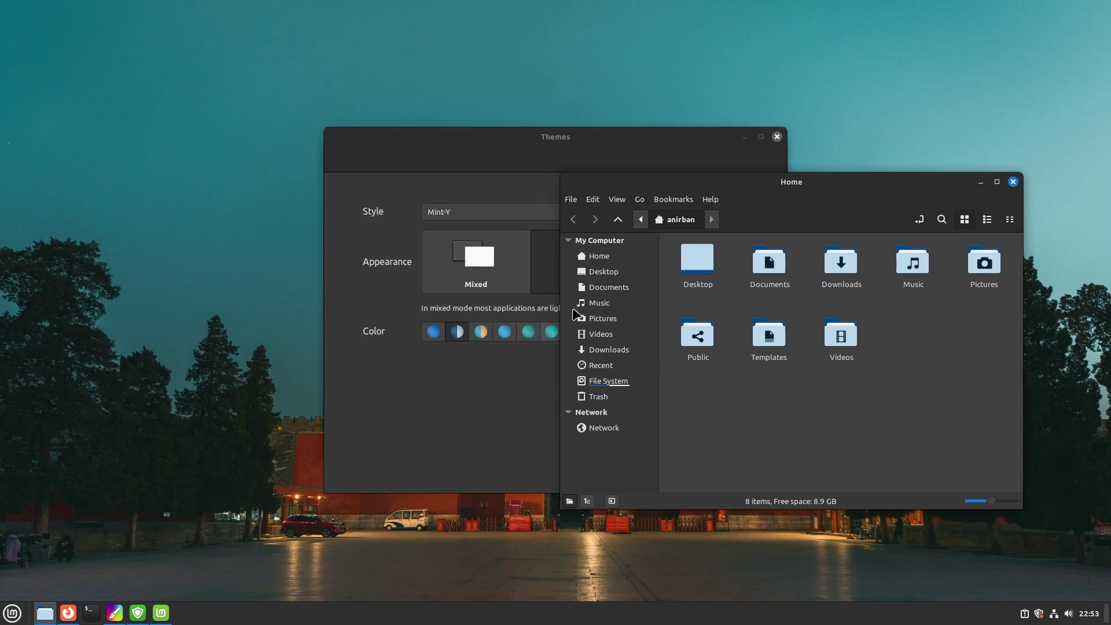
{"action": "left_click_drag", "start_coordinate": [666, 185], "coordinate": [668, 352]}
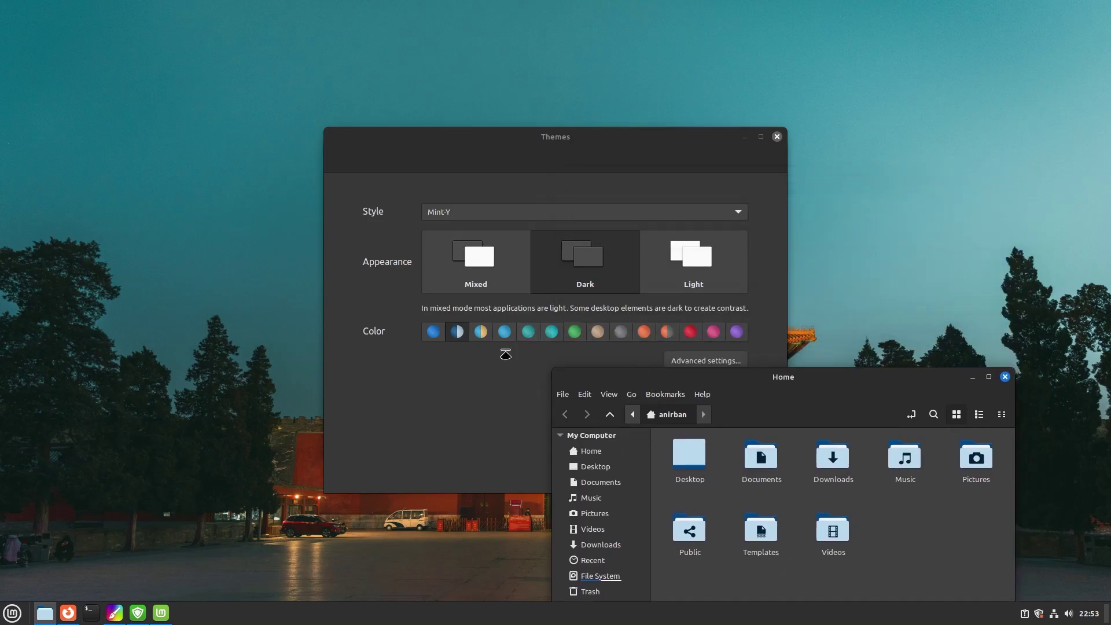
{"action": "left_click", "coordinate": [580, 342]}
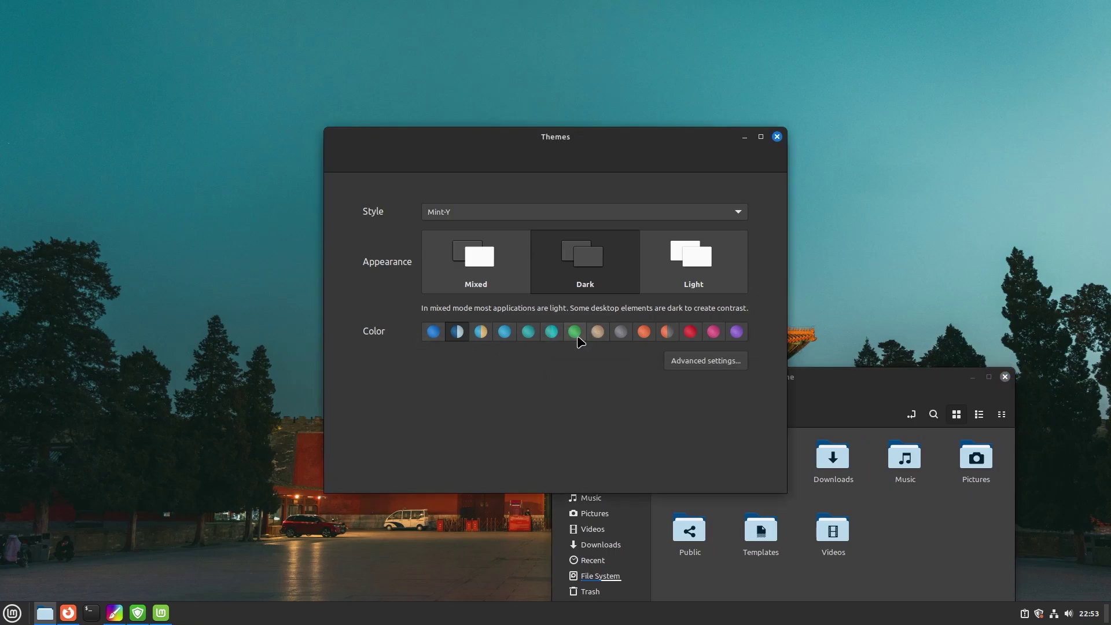
{"action": "left_click", "coordinate": [575, 331]}
{"action": "left_click_drag", "start_coordinate": [876, 383], "coordinate": [883, 230]}
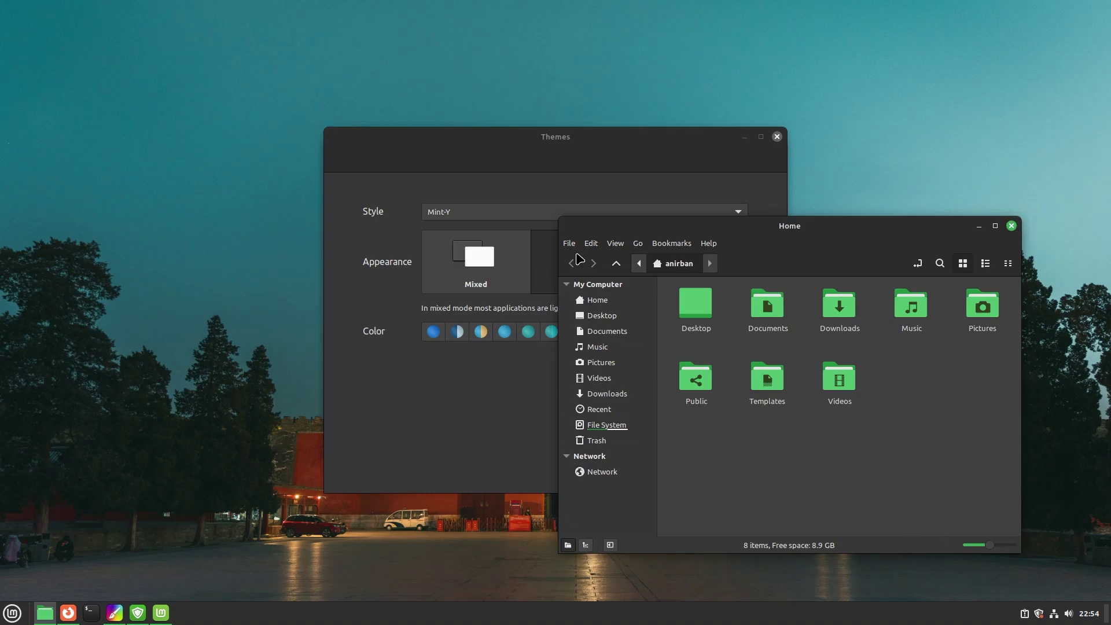
- Widen the Home file window, then close it
{"action": "left_click_drag", "start_coordinate": [560, 241], "coordinate": [507, 242]}
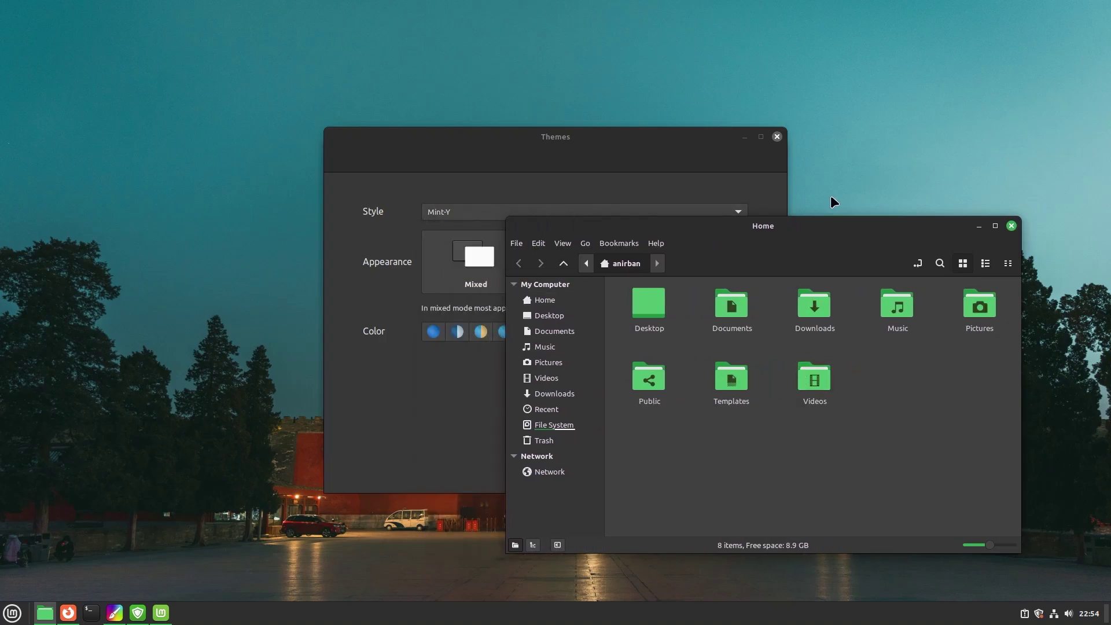
{"action": "right_click", "coordinate": [847, 138]}
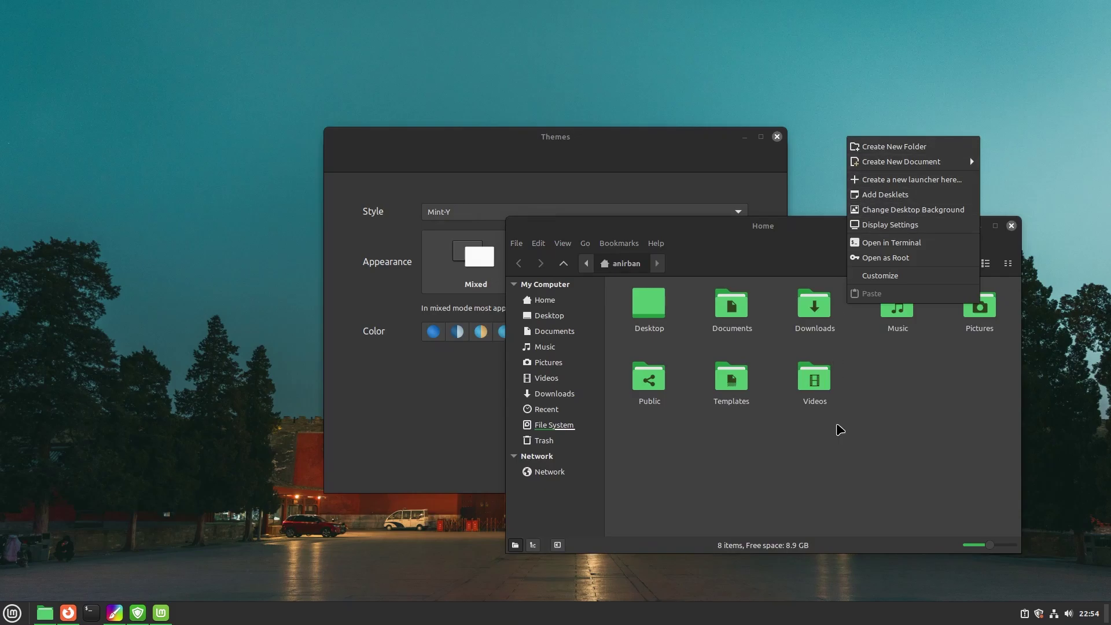
{"action": "left_click", "coordinate": [855, 513]}
{"action": "key", "text": "ctrl+w"}
- Browse pointer, application, icon and desktop themes unchanged, then return to simplified theme settings
{"action": "left_click", "coordinate": [698, 363]}
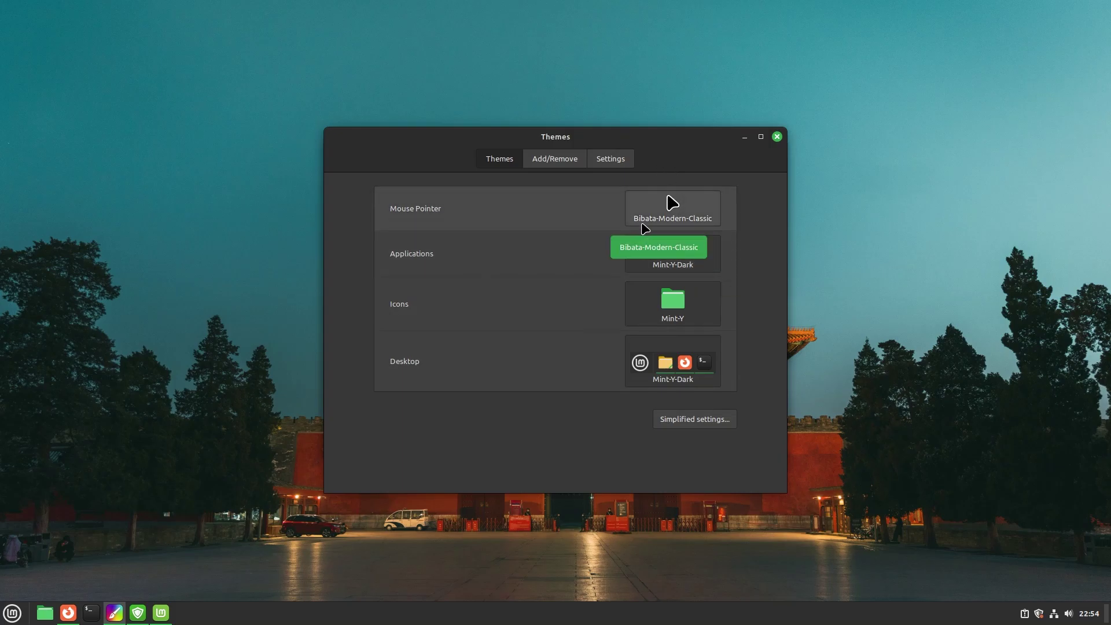
{"action": "left_click", "coordinate": [696, 219]}
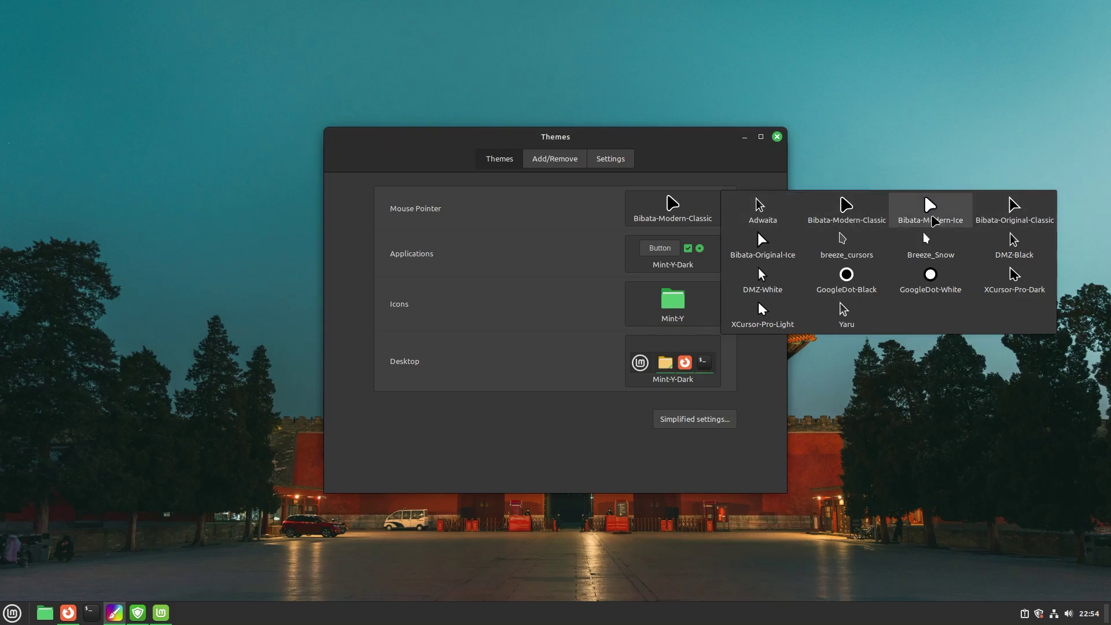
{"action": "left_click", "coordinate": [691, 151]}
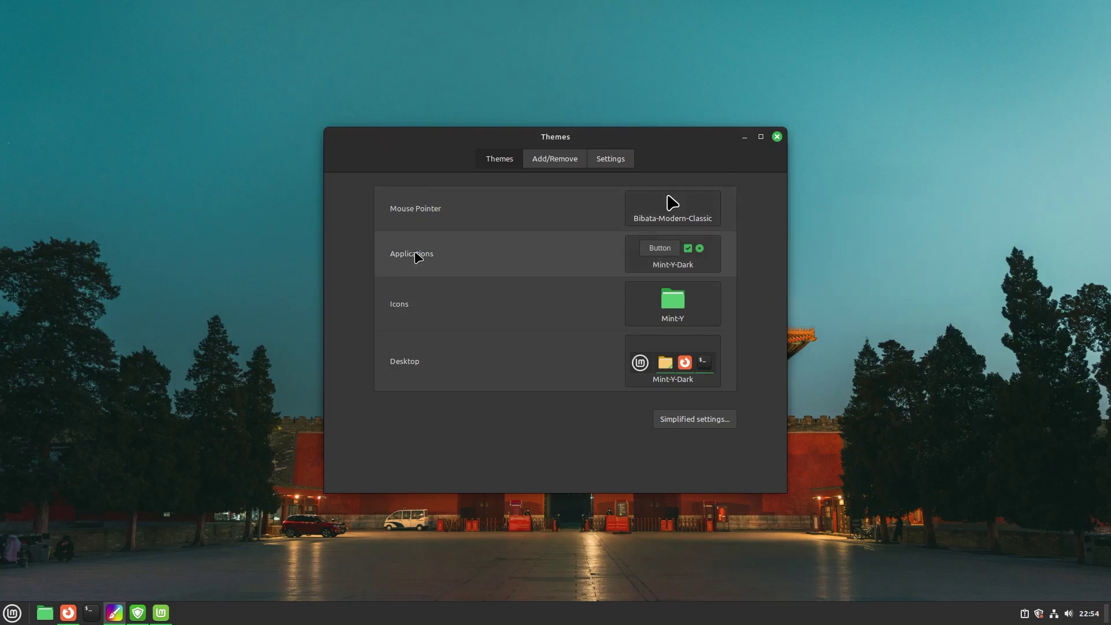
{"action": "left_click", "coordinate": [666, 258]}
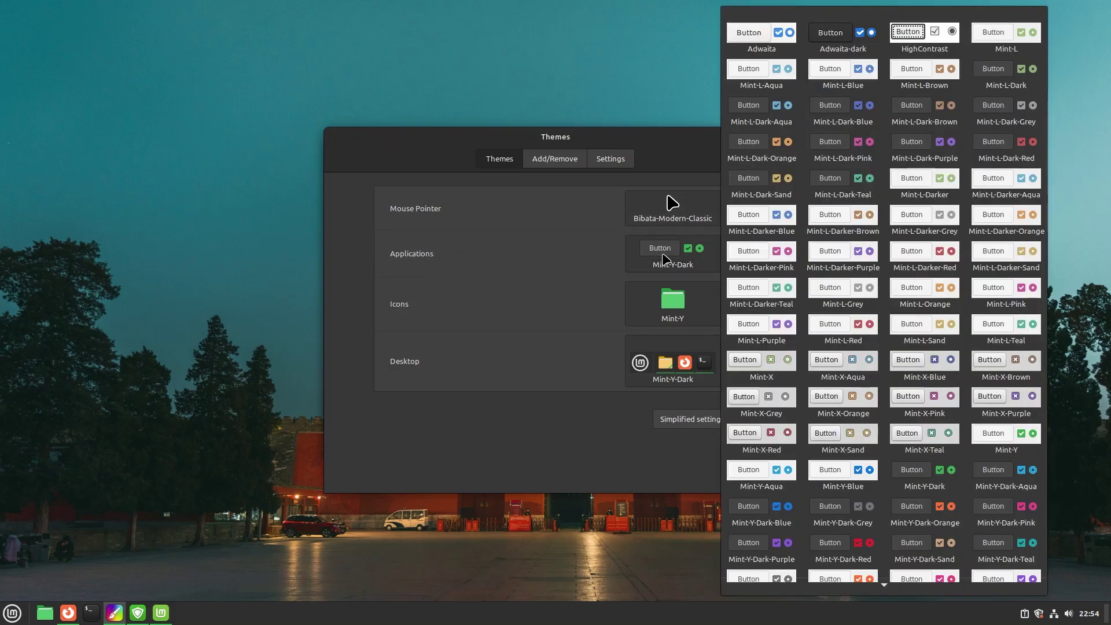
{"action": "left_click", "coordinate": [670, 305]}
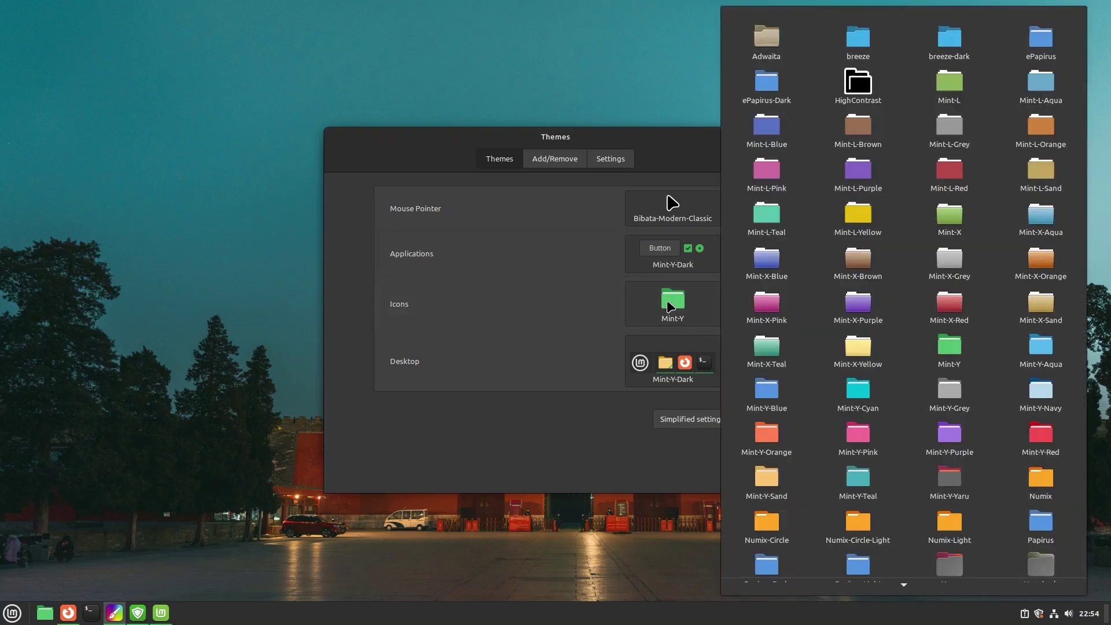
{"action": "left_click", "coordinate": [673, 368]}
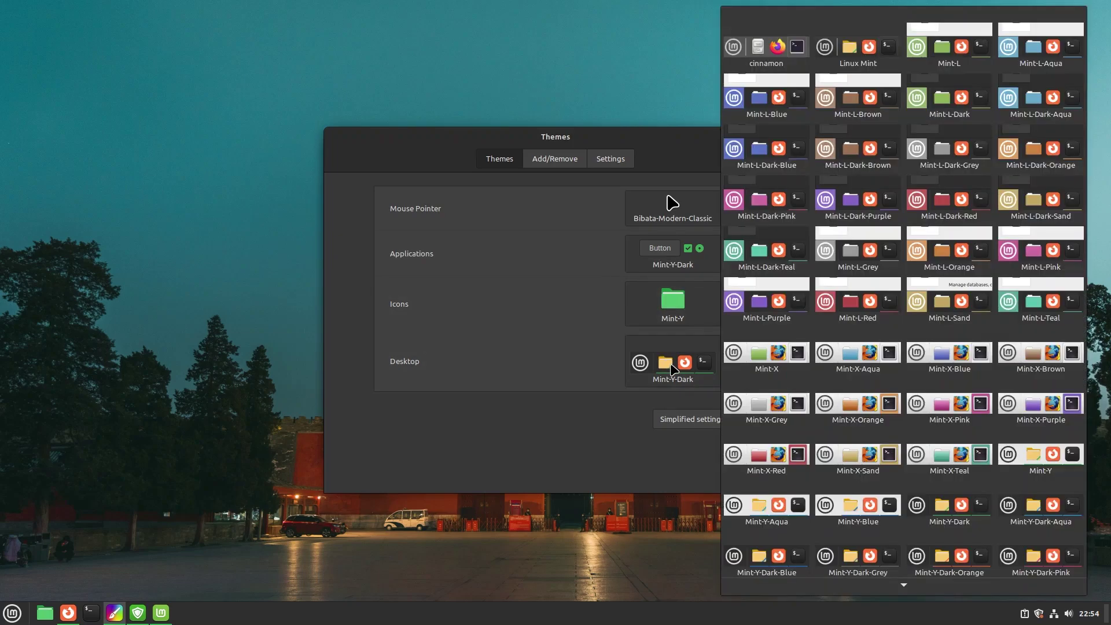
{"action": "left_click", "coordinate": [591, 444]}
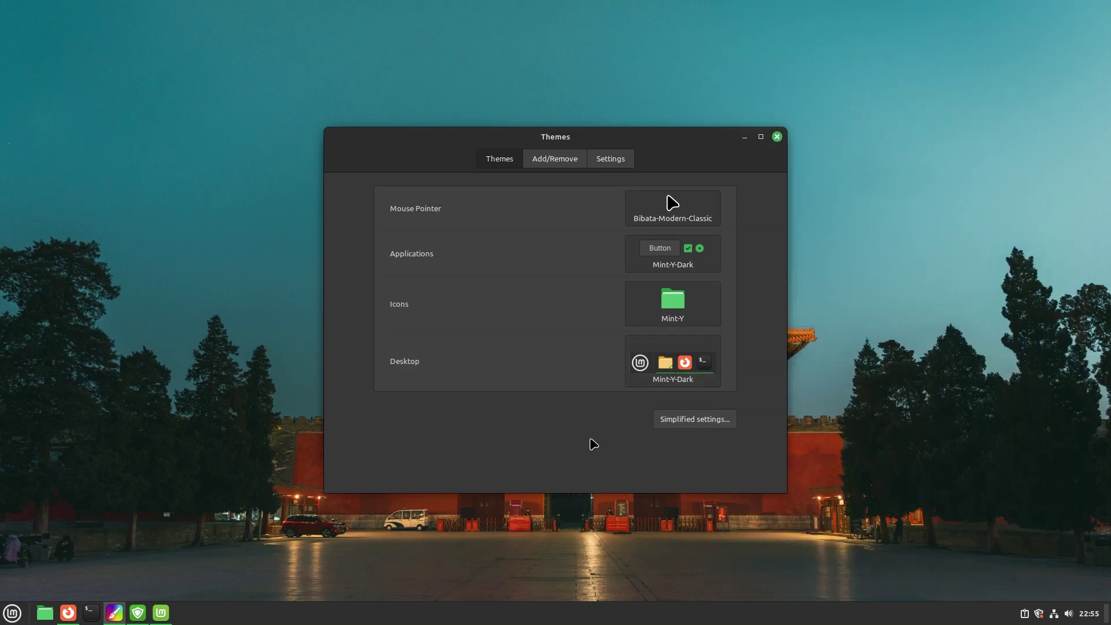
{"action": "left_click", "coordinate": [710, 418]}
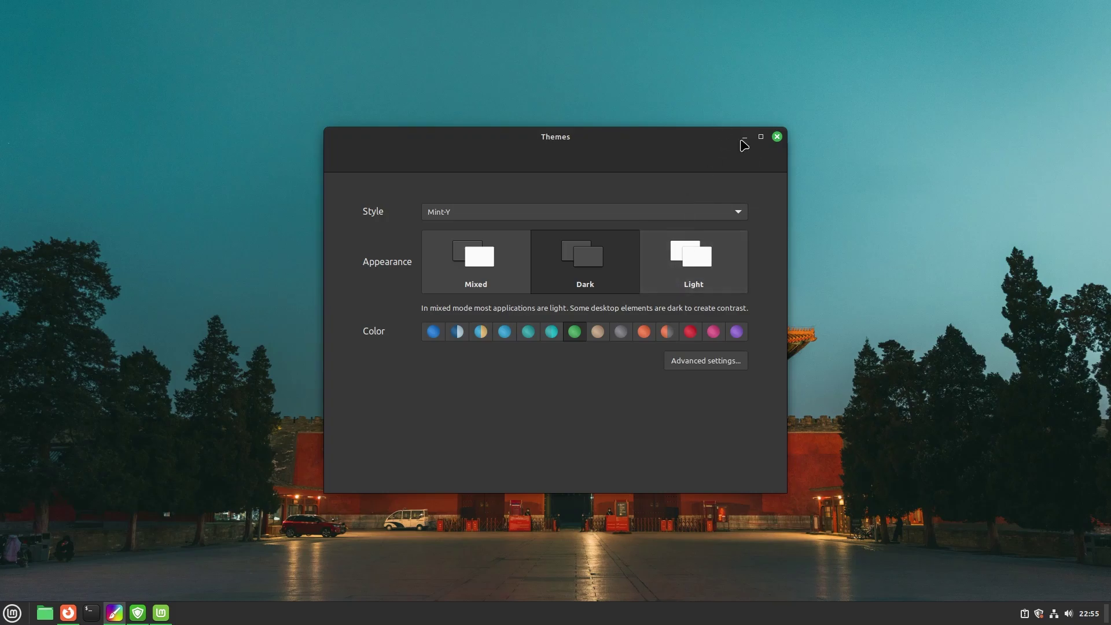
- Close Themes and confirm in Firefox's About window that the version is 120.0.1 (64-bit)
{"action": "left_click", "coordinate": [777, 137]}
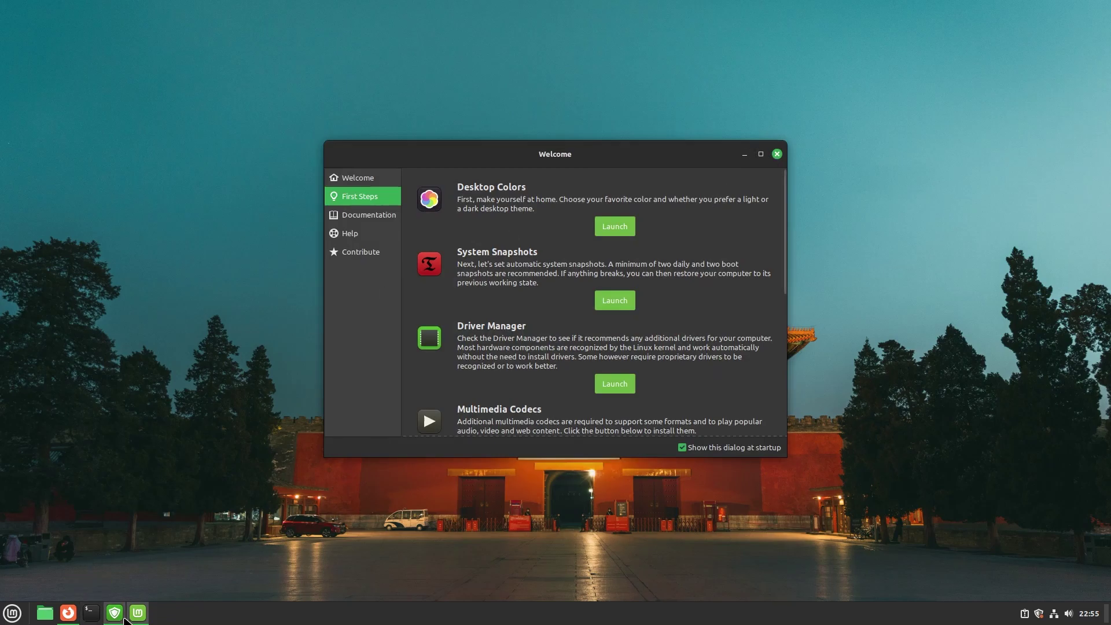
{"action": "left_click", "coordinate": [64, 618]}
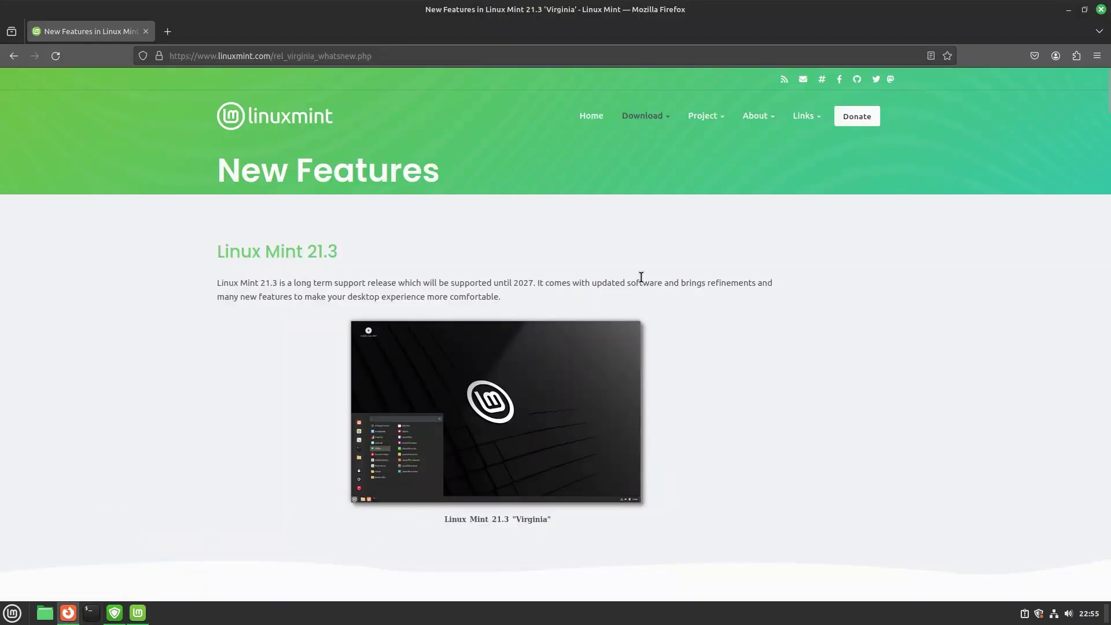
{"action": "left_click", "coordinate": [1096, 55]}
{"action": "left_click", "coordinate": [965, 395]}
{"action": "left_click", "coordinate": [983, 214]}
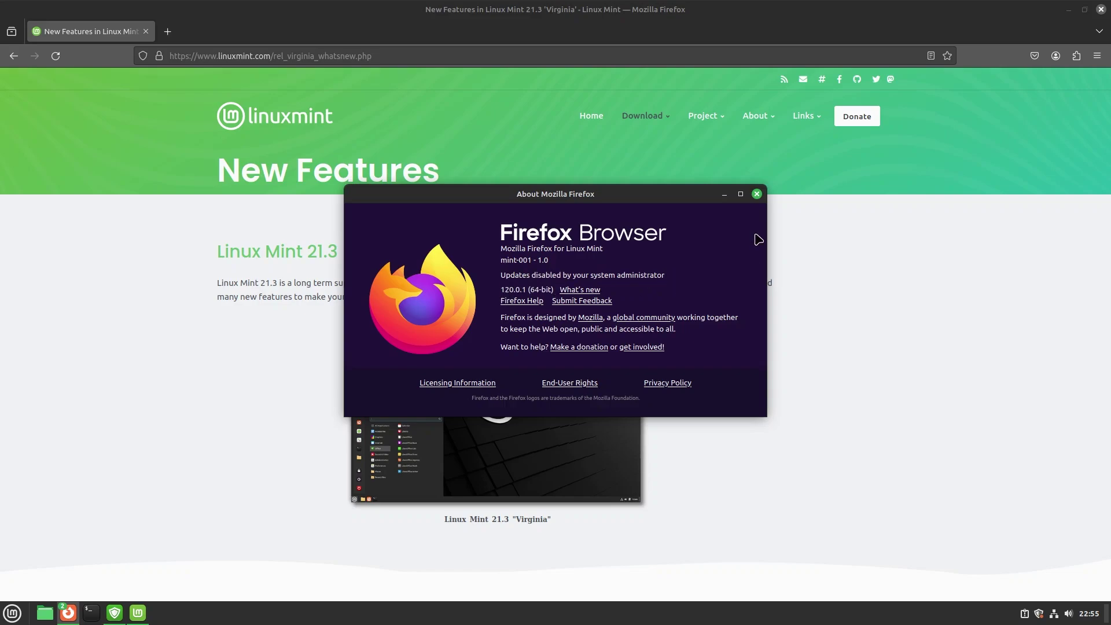
{"action": "left_click", "coordinate": [756, 195]}
{"action": "scroll", "coordinate": [675, 451], "scroll_direction": "down", "scroll_amount": 6}
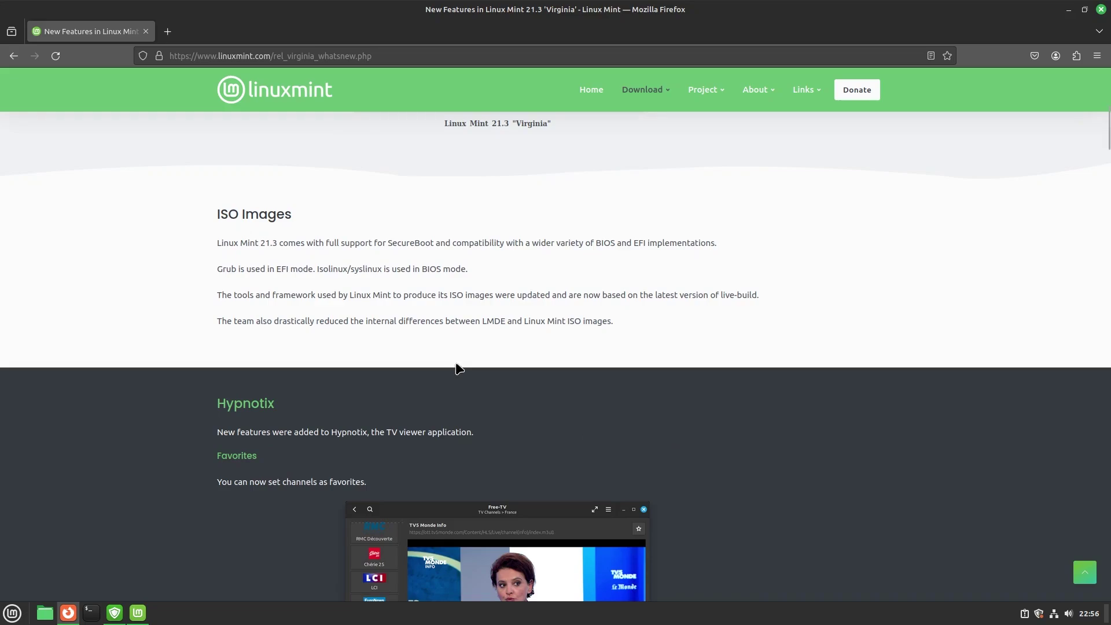
{"action": "left_click_drag", "start_coordinate": [385, 245], "coordinate": [601, 247]}
{"action": "left_click", "coordinate": [601, 246]}
{"action": "scroll", "coordinate": [666, 271], "scroll_direction": "down", "scroll_amount": 2}
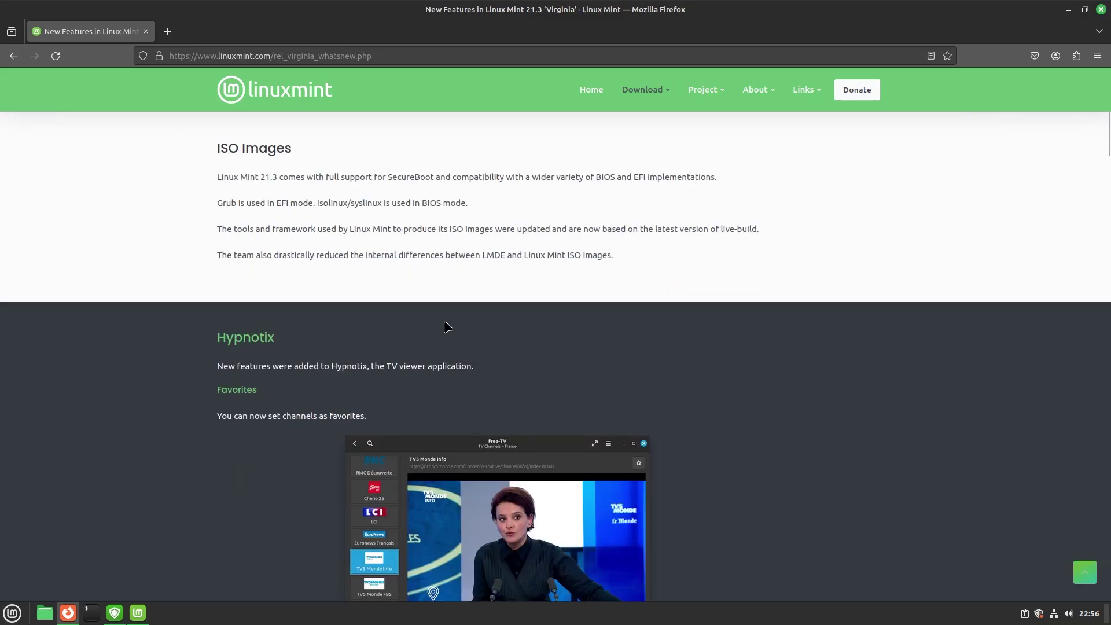
{"action": "scroll", "coordinate": [447, 326], "scroll_direction": "down", "scroll_amount": 4}
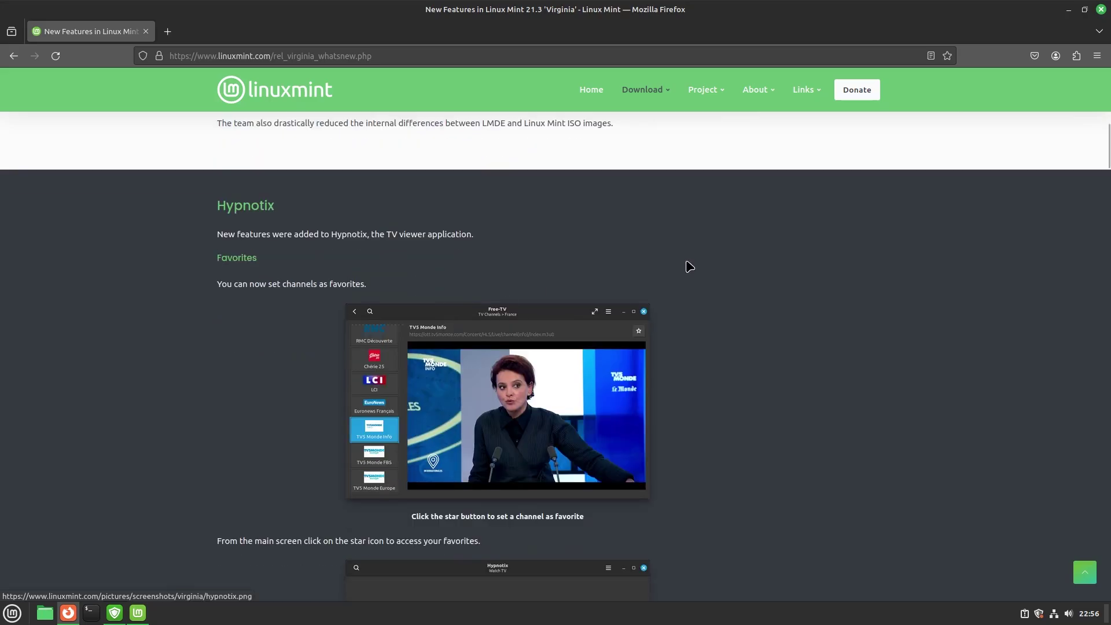
{"action": "scroll", "coordinate": [744, 261], "scroll_direction": "down", "scroll_amount": 1}
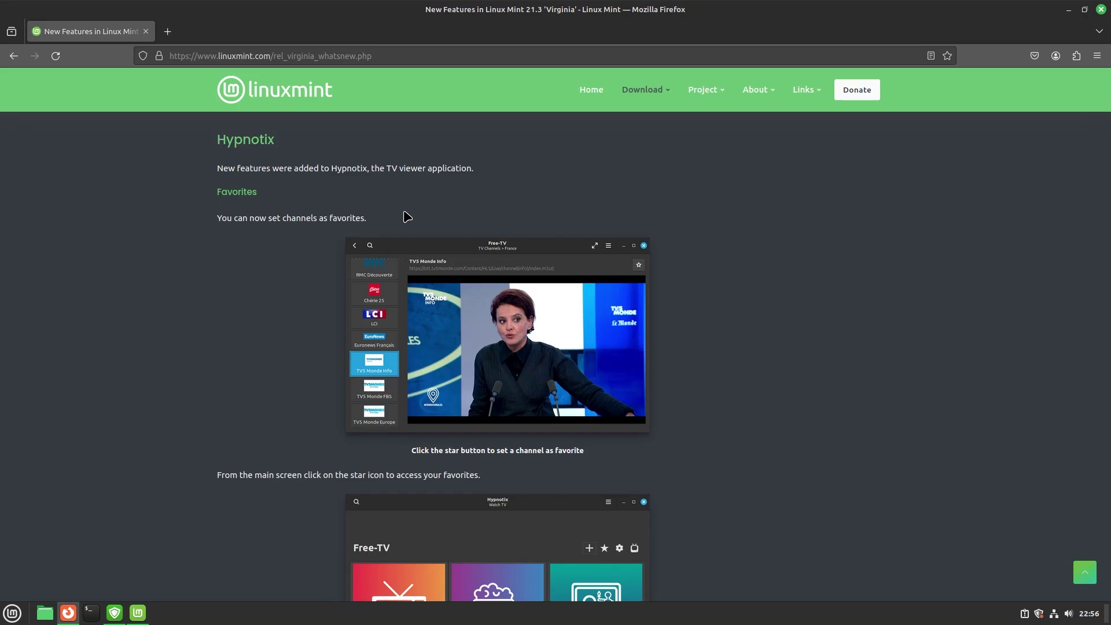
{"action": "left_click", "coordinate": [12, 612]}
{"action": "type", "text": "hypno"}
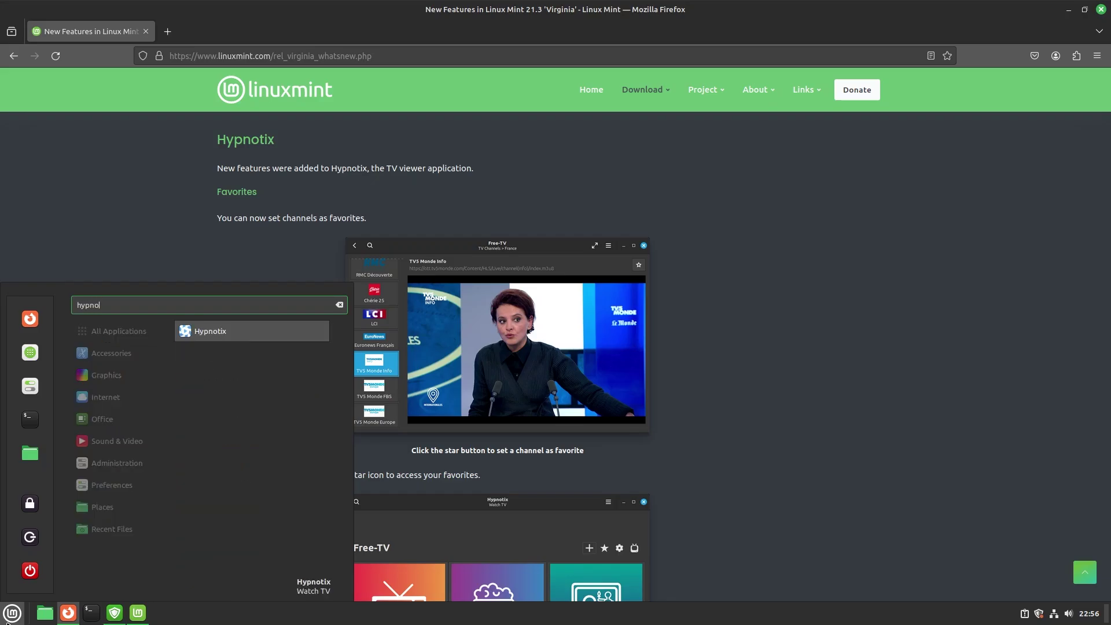
{"action": "key", "text": "Return"}
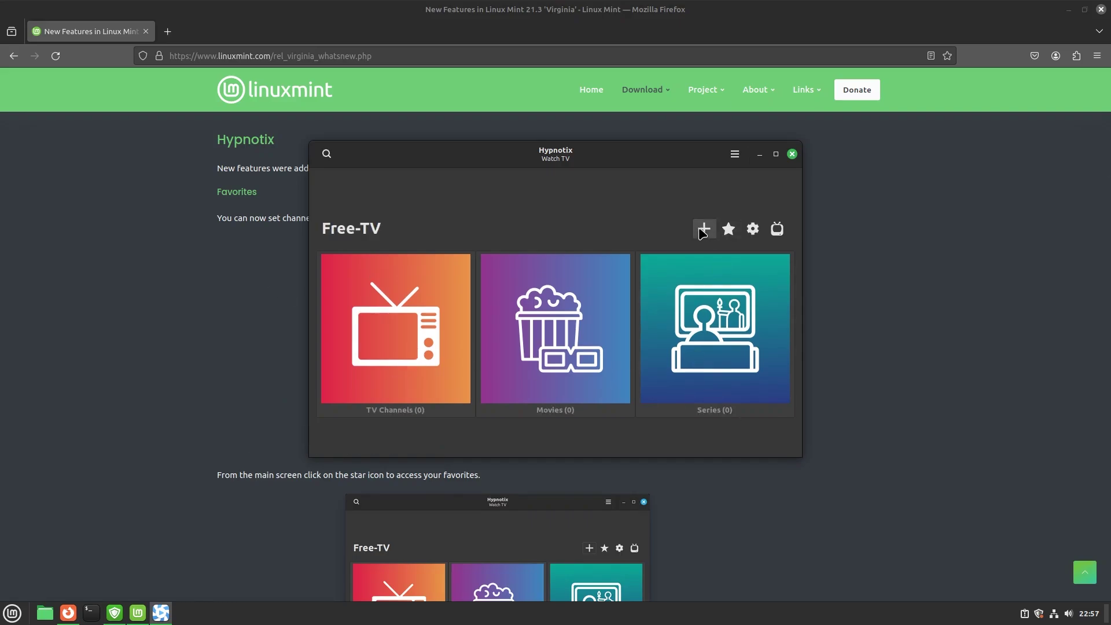
{"action": "left_click_drag", "start_coordinate": [622, 152], "coordinate": [833, 164]}
{"action": "key", "text": "alt+F4"}
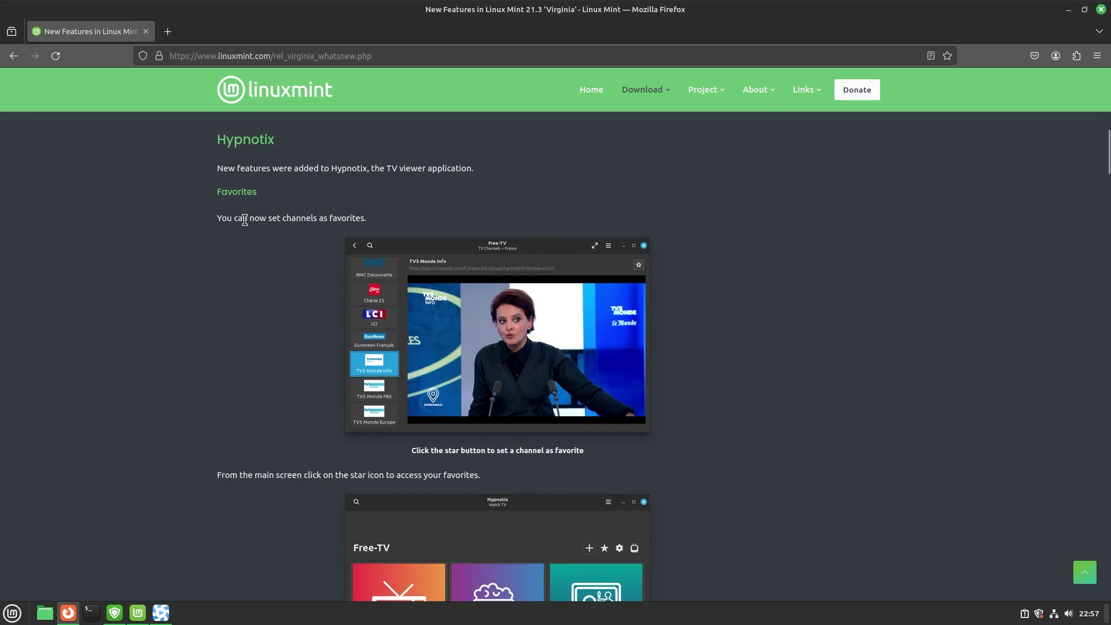
{"action": "left_click_drag", "start_coordinate": [245, 220], "coordinate": [384, 231]}
{"action": "left_click", "coordinate": [384, 231]}
{"action": "scroll", "coordinate": [429, 340], "scroll_direction": "down", "scroll_amount": 3}
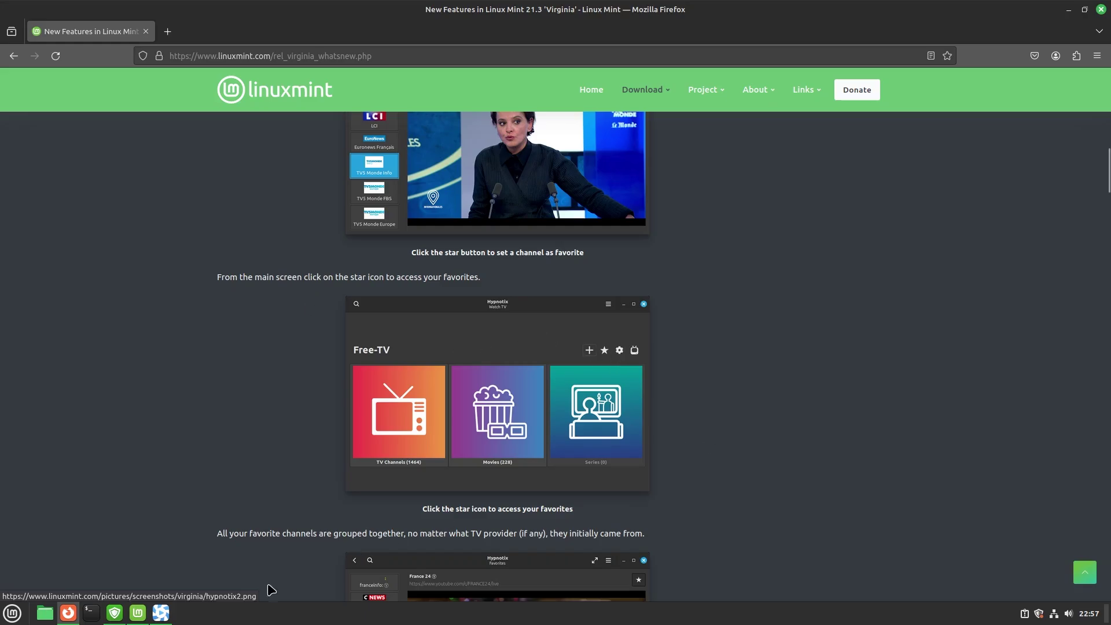
{"action": "left_click", "coordinate": [161, 613]}
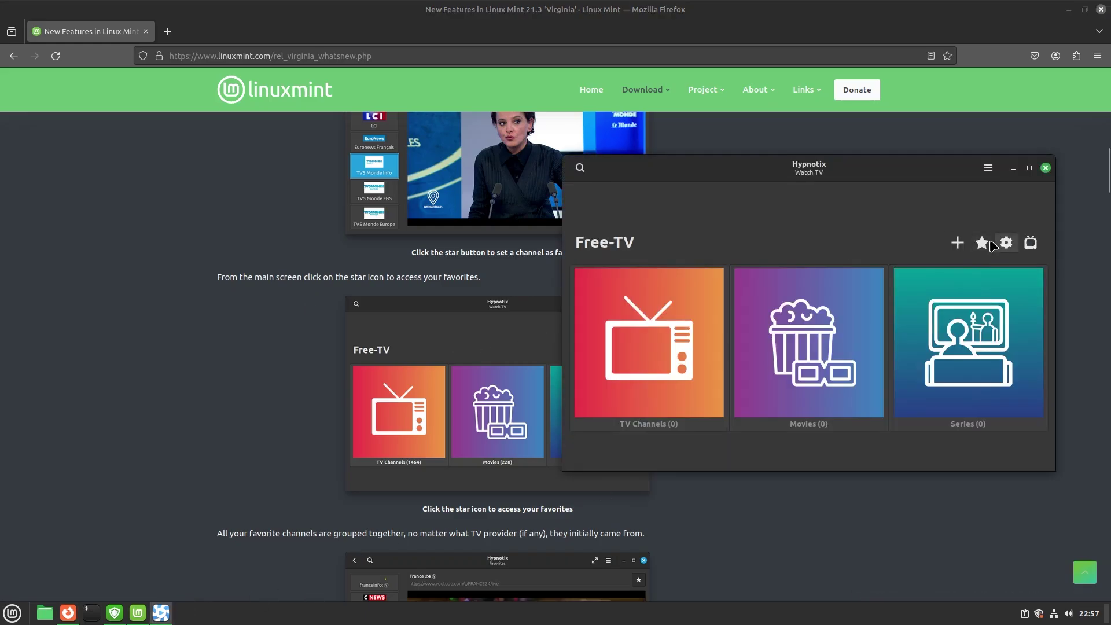
{"action": "left_click", "coordinate": [215, 384]}
{"action": "scroll", "coordinate": [218, 386], "scroll_direction": "down", "scroll_amount": 3}
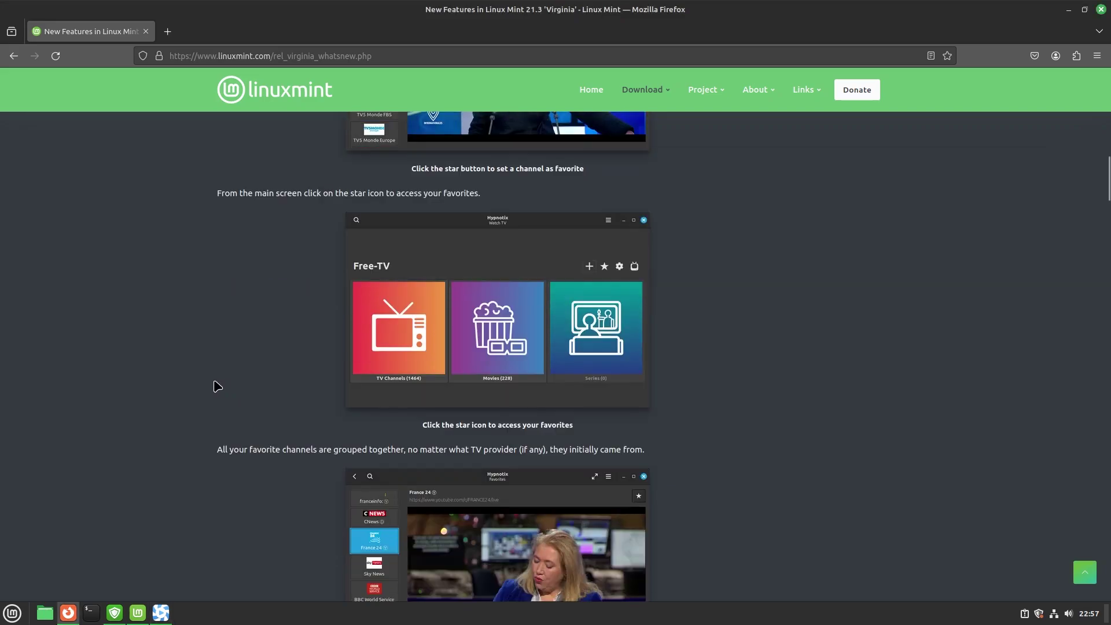
{"action": "scroll", "coordinate": [217, 385], "scroll_direction": "down", "scroll_amount": 3}
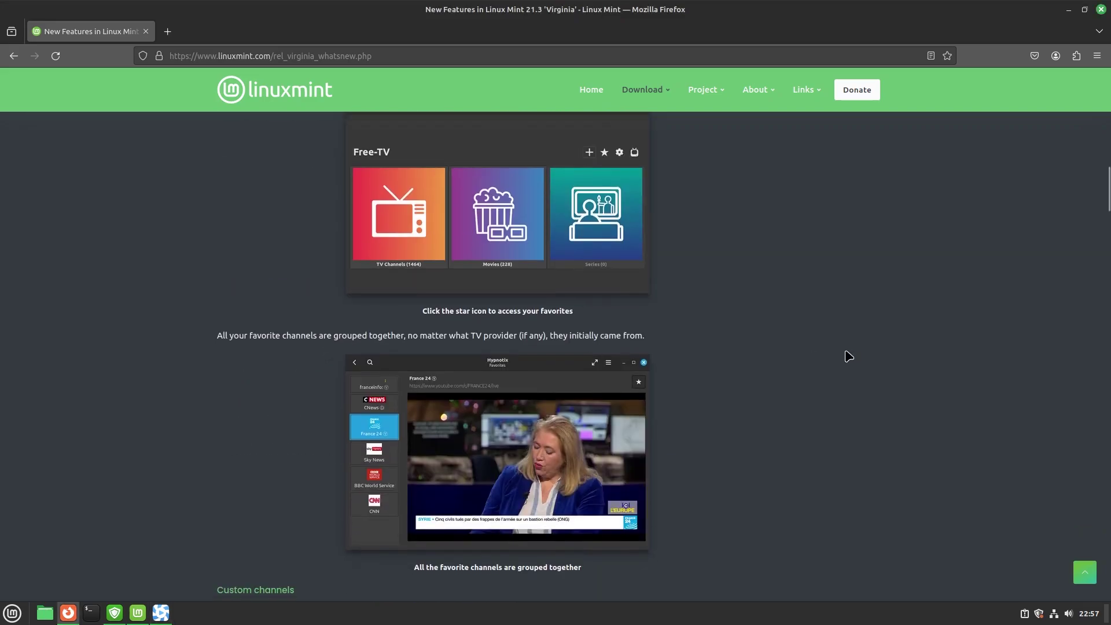
{"action": "scroll", "coordinate": [848, 355], "scroll_direction": "down", "scroll_amount": 5}
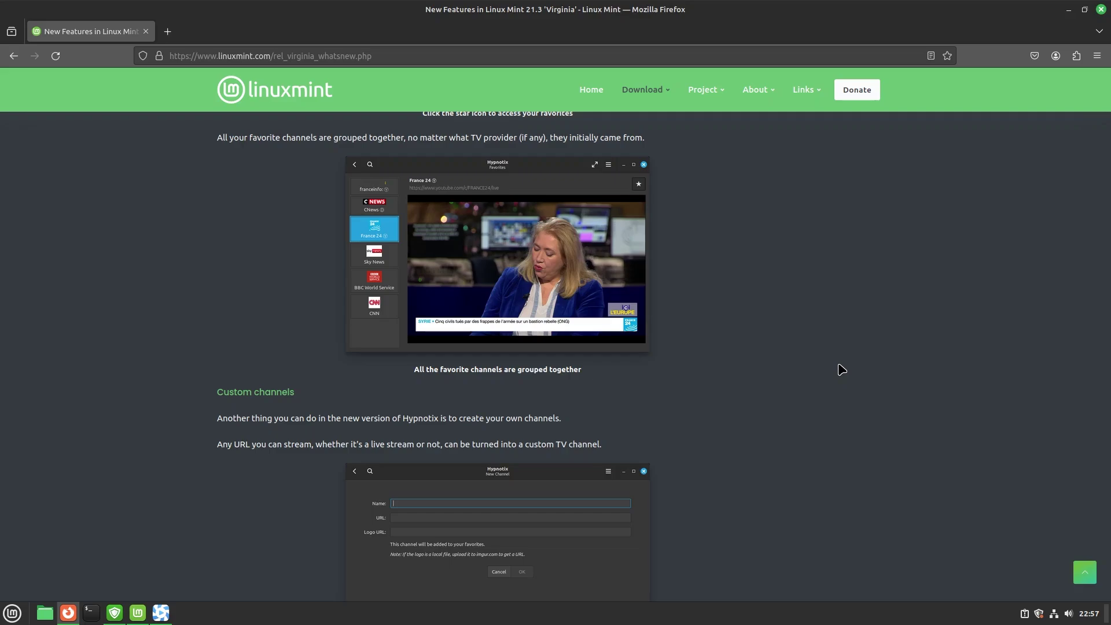
{"action": "left_click", "coordinate": [160, 613]}
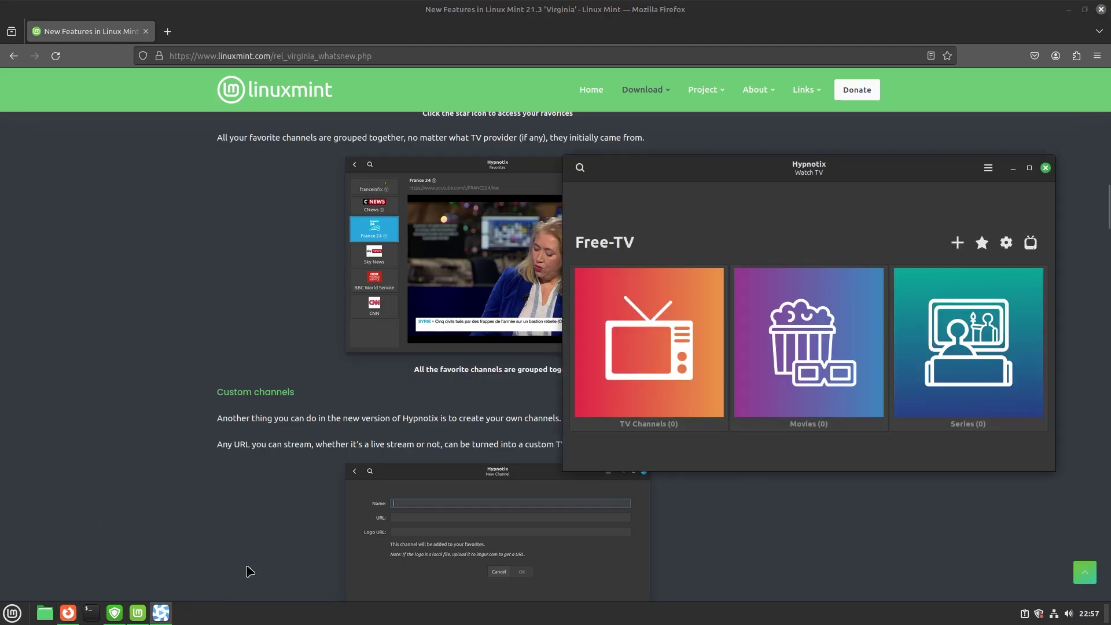
{"action": "left_click", "coordinate": [1046, 168]}
{"action": "scroll", "coordinate": [688, 478], "scroll_direction": "down", "scroll_amount": 2}
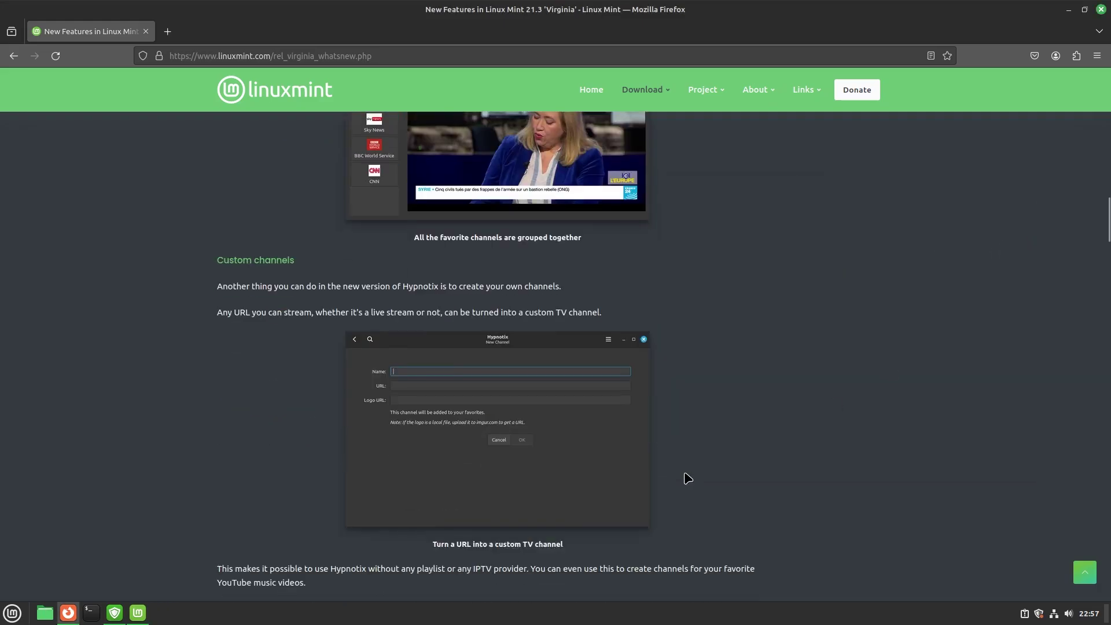
{"action": "scroll", "coordinate": [688, 478], "scroll_direction": "down", "scroll_amount": 1}
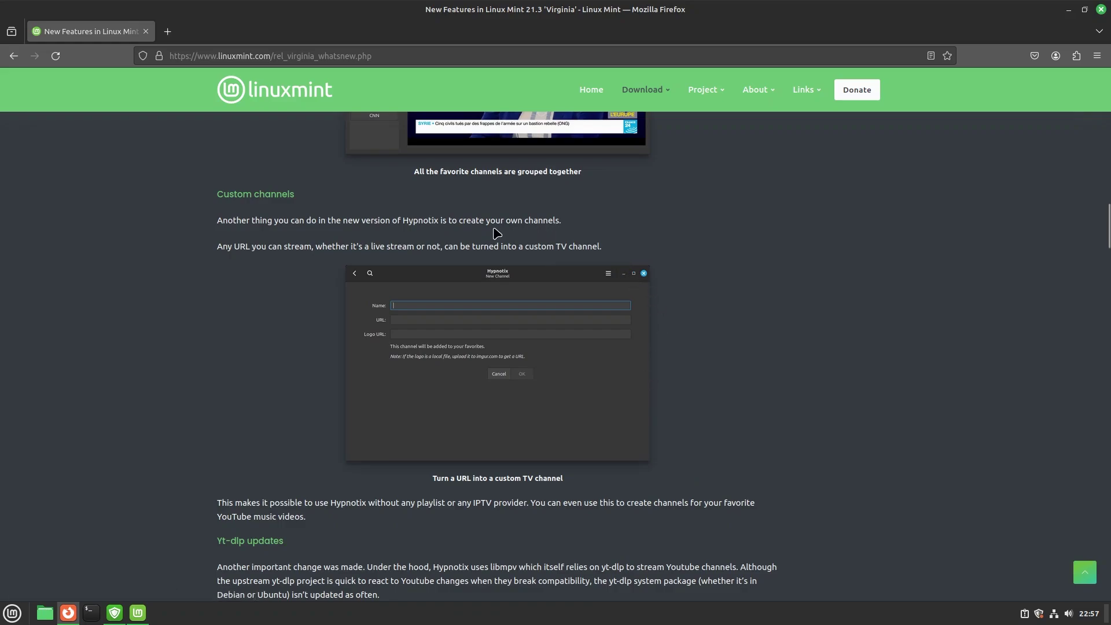
{"action": "left_click_drag", "start_coordinate": [414, 246], "coordinate": [607, 251]}
{"action": "left_click", "coordinate": [610, 253]}
{"action": "scroll", "coordinate": [611, 252], "scroll_direction": "down", "scroll_amount": 5}
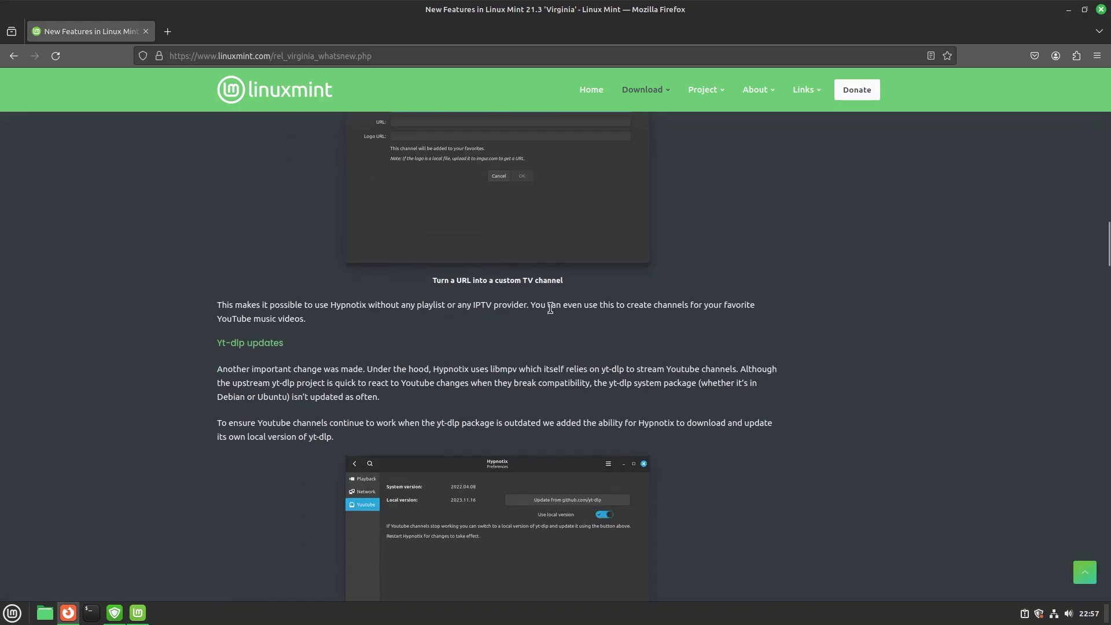
{"action": "scroll", "coordinate": [550, 308], "scroll_direction": "down", "scroll_amount": 4}
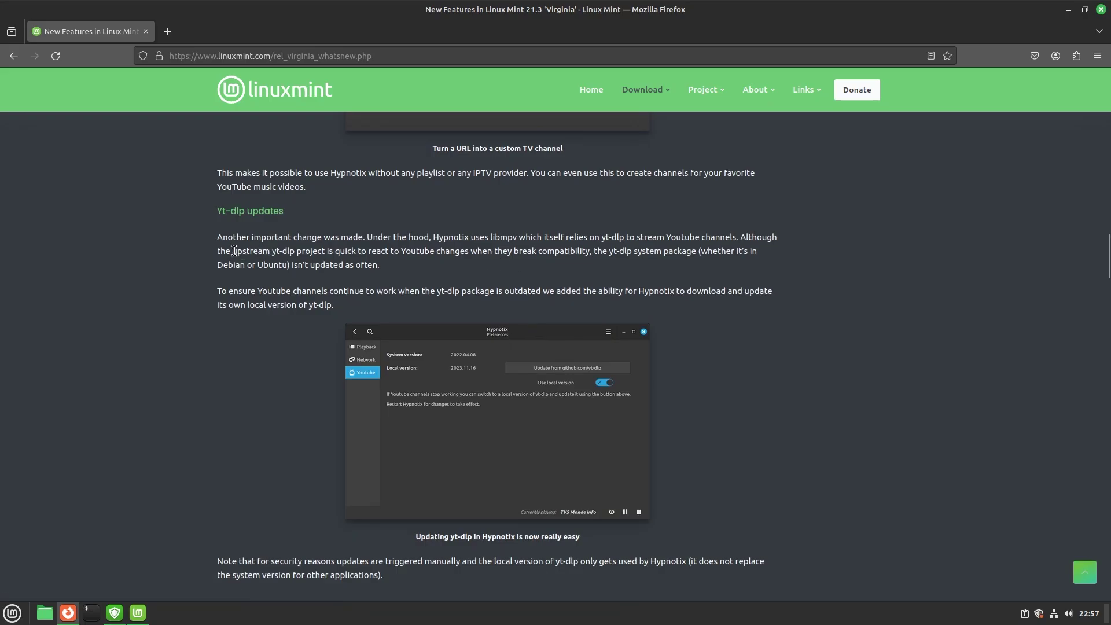
{"action": "left_click_drag", "start_coordinate": [233, 251], "coordinate": [295, 251]}
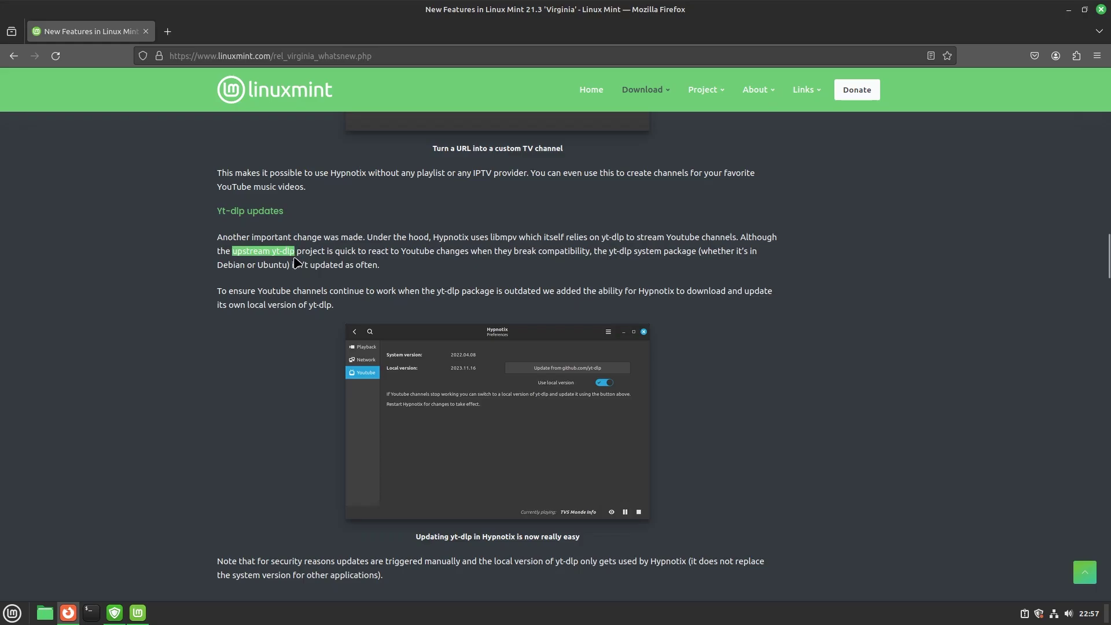
{"action": "left_click", "coordinate": [294, 258]}
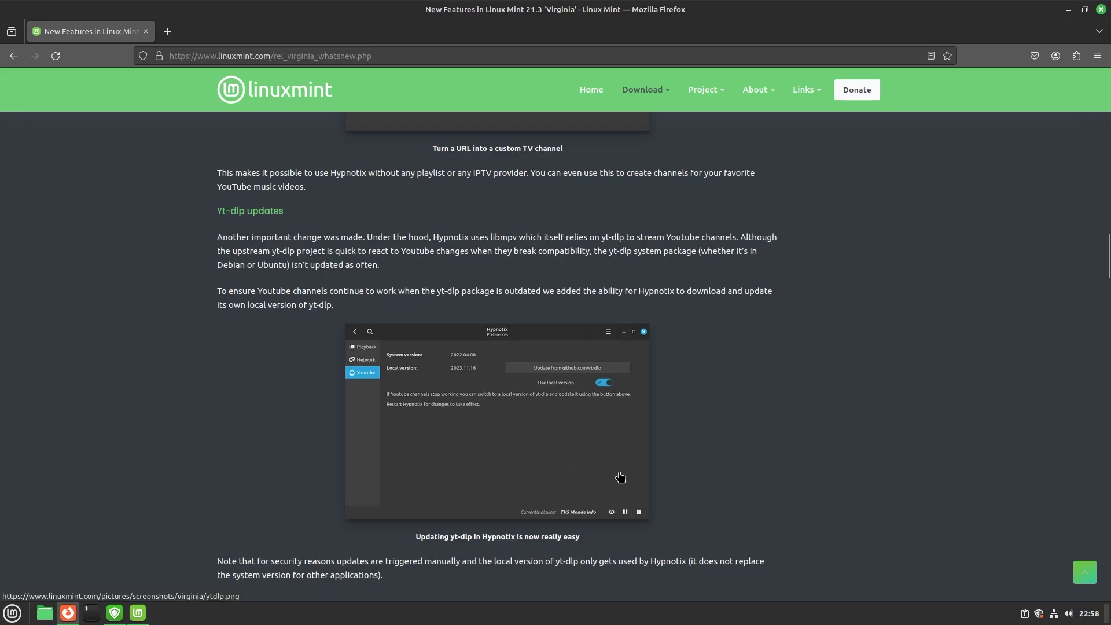
{"action": "scroll", "coordinate": [710, 385], "scroll_direction": "down", "scroll_amount": 3}
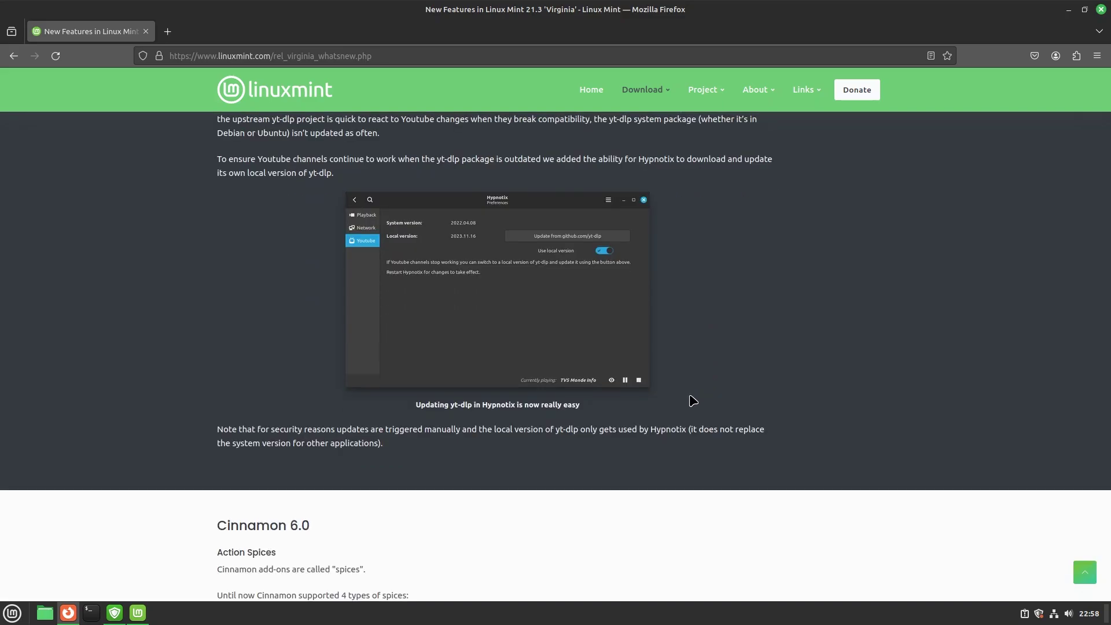
{"action": "scroll", "coordinate": [645, 419], "scroll_direction": "down", "scroll_amount": 3}
{"action": "scroll", "coordinate": [649, 412], "scroll_direction": "down", "scroll_amount": 2}
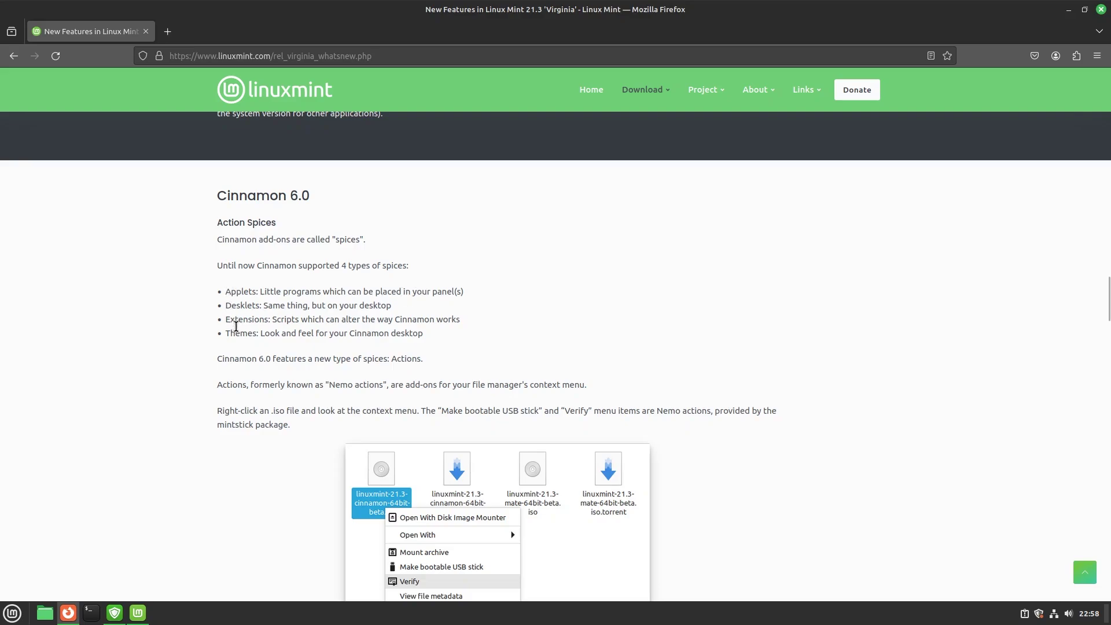
- Scroll to the Action spices notes and highlight the Actions sentence and the words 'Nemo actions'
{"action": "scroll", "coordinate": [296, 307], "scroll_direction": "down", "scroll_amount": 3}
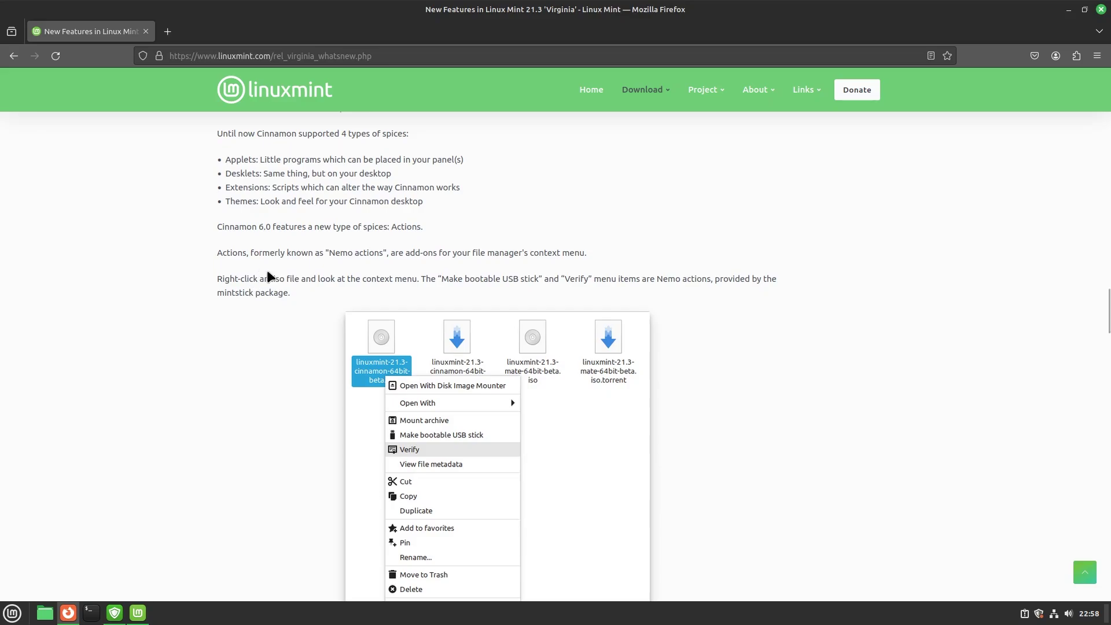
{"action": "triple_click", "coordinate": [397, 228]}
{"action": "left_click", "coordinate": [399, 253]}
{"action": "left_click_drag", "start_coordinate": [350, 255], "coordinate": [396, 255]}
{"action": "left_click", "coordinate": [400, 255]}
- Scroll further down the release notes to the Actions manager screenshot
{"action": "scroll", "coordinate": [682, 286], "scroll_direction": "down", "scroll_amount": 2}
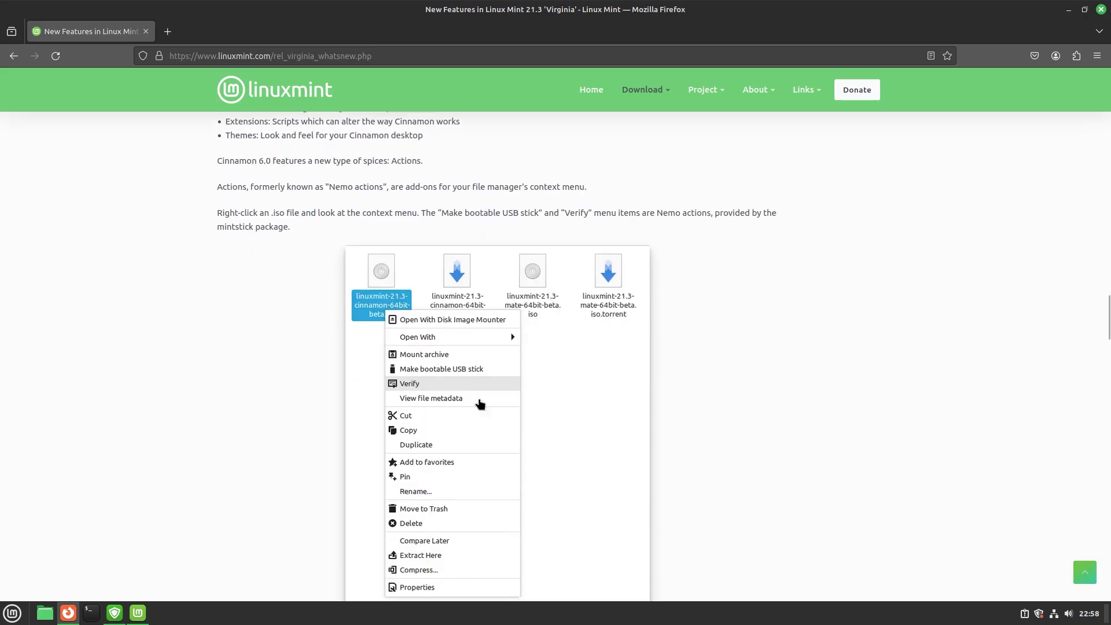
{"action": "right_click", "coordinate": [849, 202]}
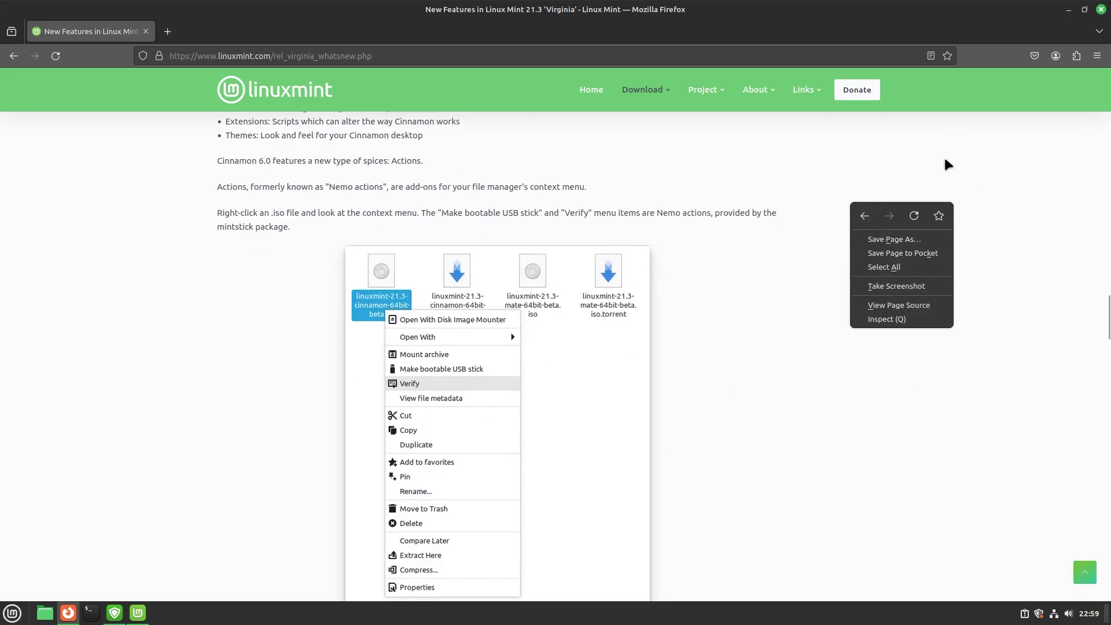
{"action": "left_click", "coordinate": [751, 308]}
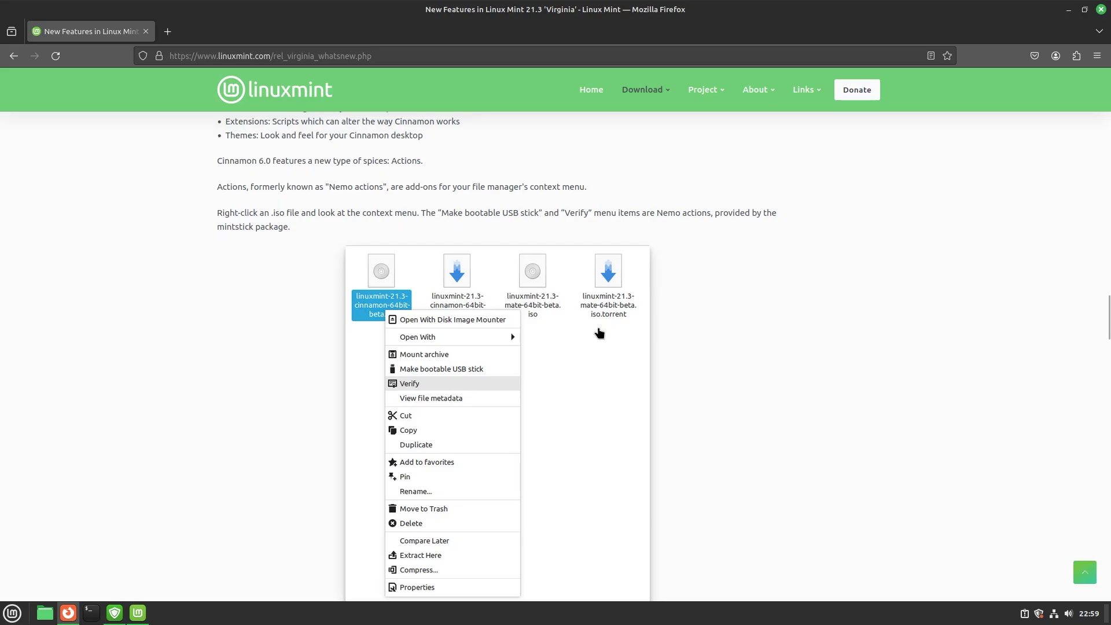
{"action": "scroll", "coordinate": [598, 332], "scroll_direction": "down", "scroll_amount": 2}
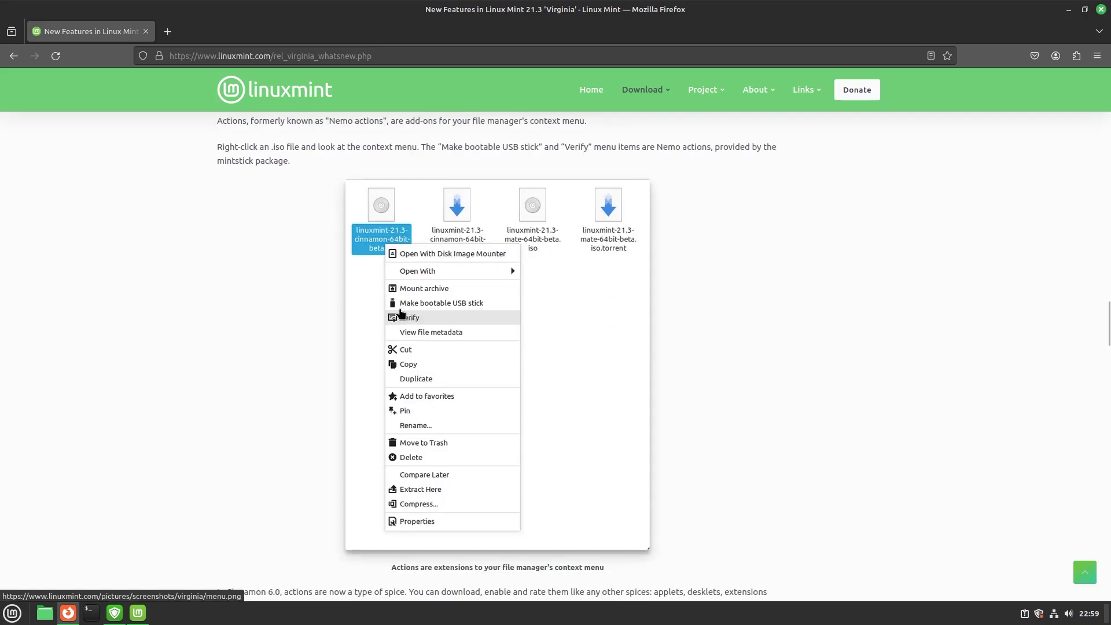
{"action": "scroll", "coordinate": [488, 306], "scroll_direction": "down", "scroll_amount": 4}
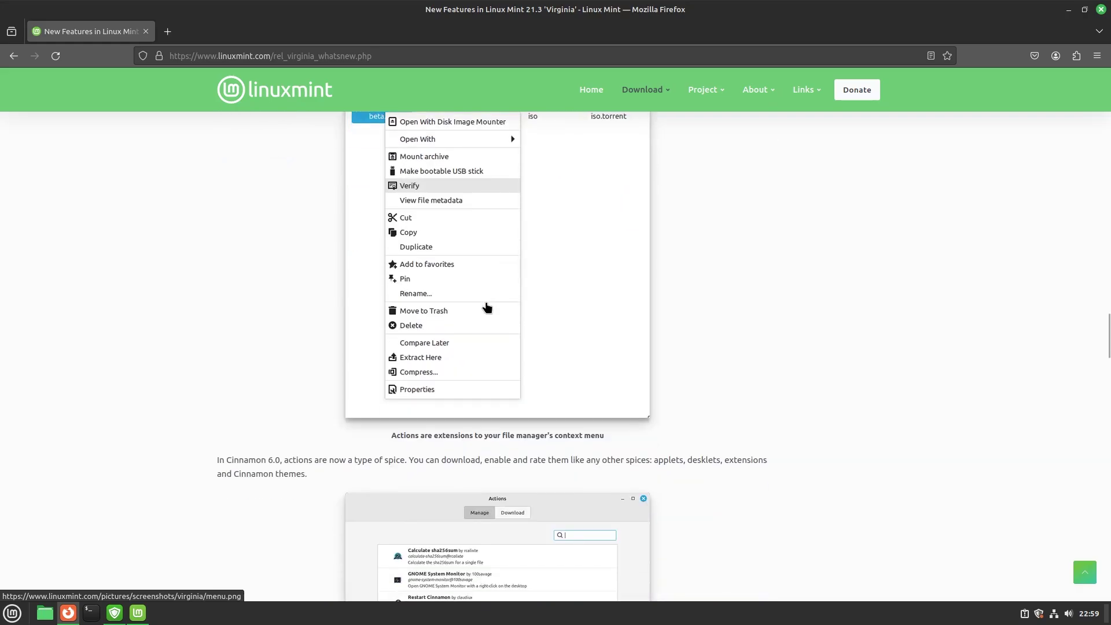
{"action": "scroll", "coordinate": [486, 307], "scroll_direction": "down", "scroll_amount": 2}
{"action": "scroll", "coordinate": [485, 314], "scroll_direction": "down", "scroll_amount": 2}
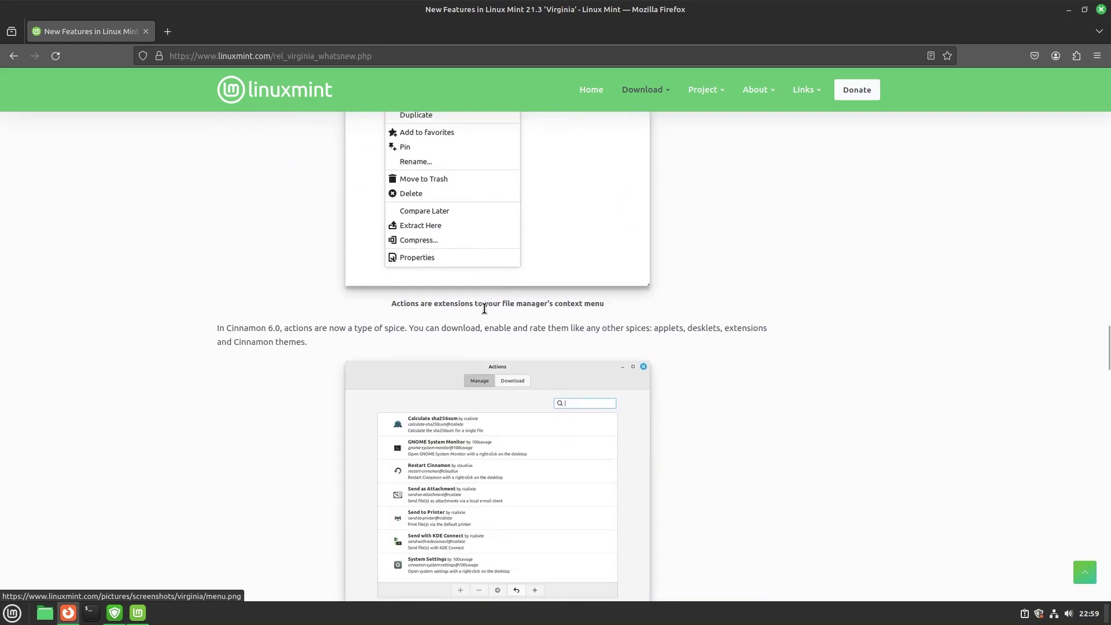
{"action": "scroll", "coordinate": [485, 308], "scroll_direction": "down", "scroll_amount": 2}
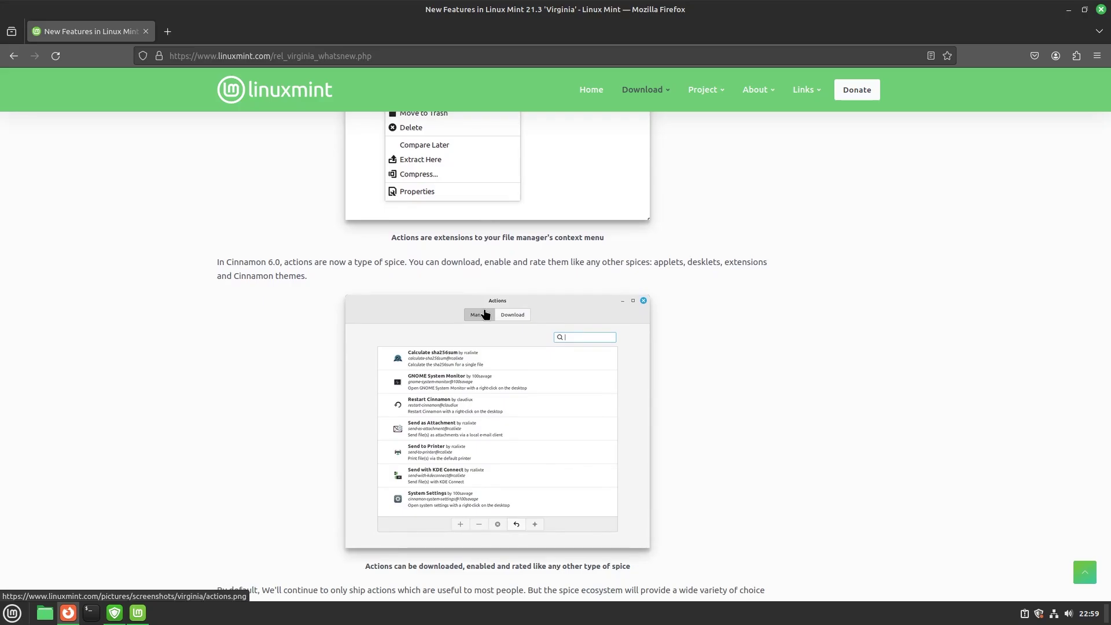
- Launch Actions via menu search 'actions', browse its Download list, then close it
{"action": "left_click", "coordinate": [7, 616]}
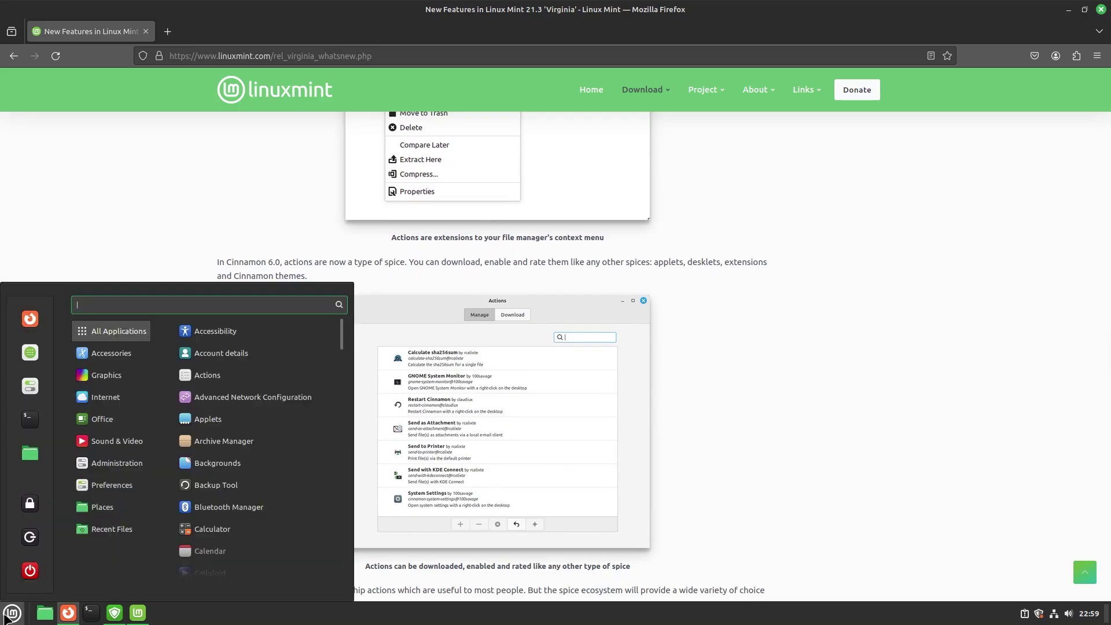
{"action": "type", "text": "actions"}
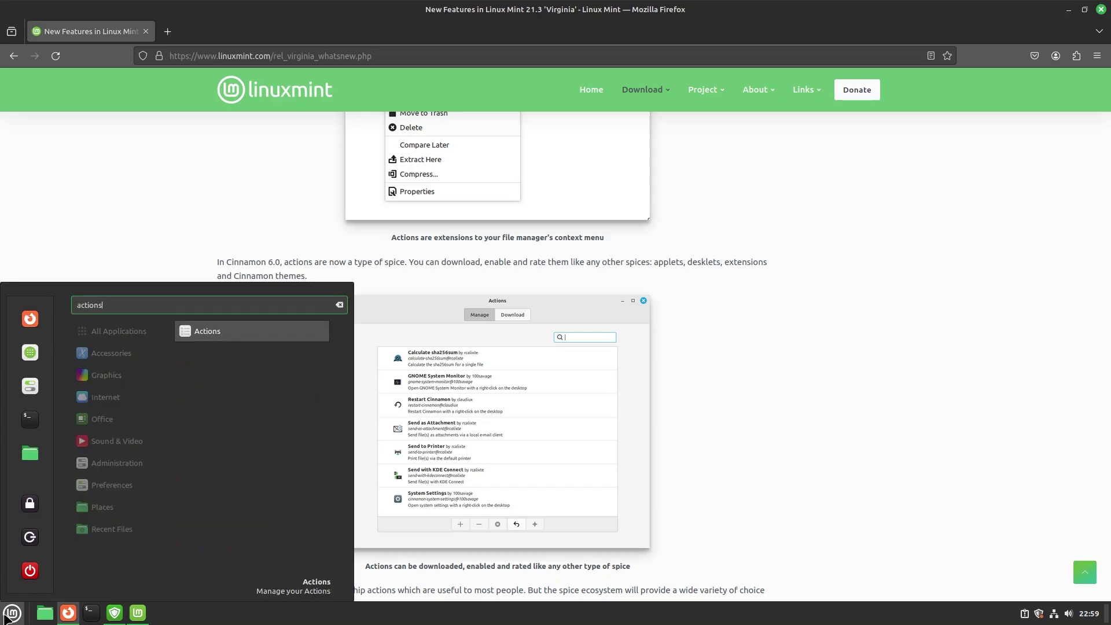
{"action": "key", "text": "Return"}
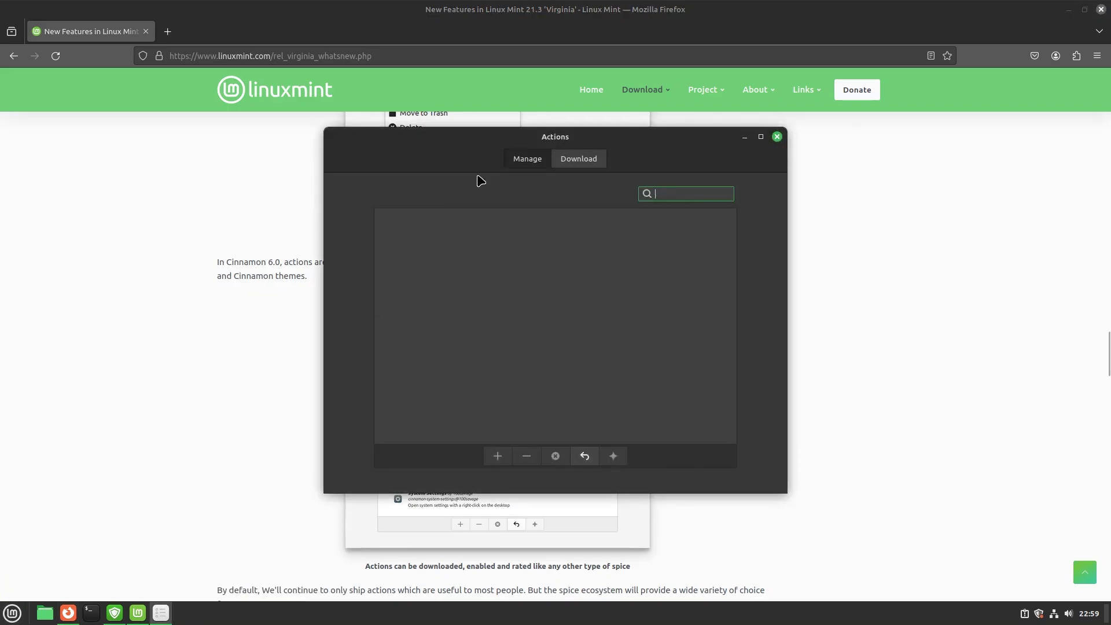
{"action": "left_click", "coordinate": [572, 160]}
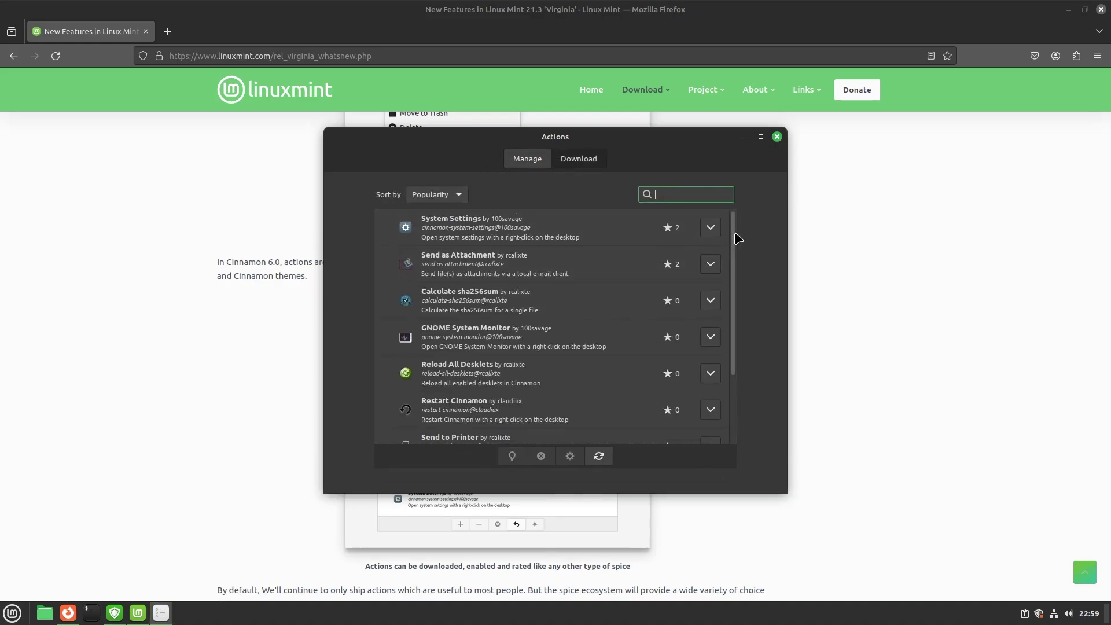
{"action": "mouse_move", "coordinate": [734, 234]}
{"action": "left_mouse_down"}
{"action": "mouse_move", "coordinate": [737, 328]}
{"action": "mouse_move", "coordinate": [735, 226]}
{"action": "left_mouse_up"}
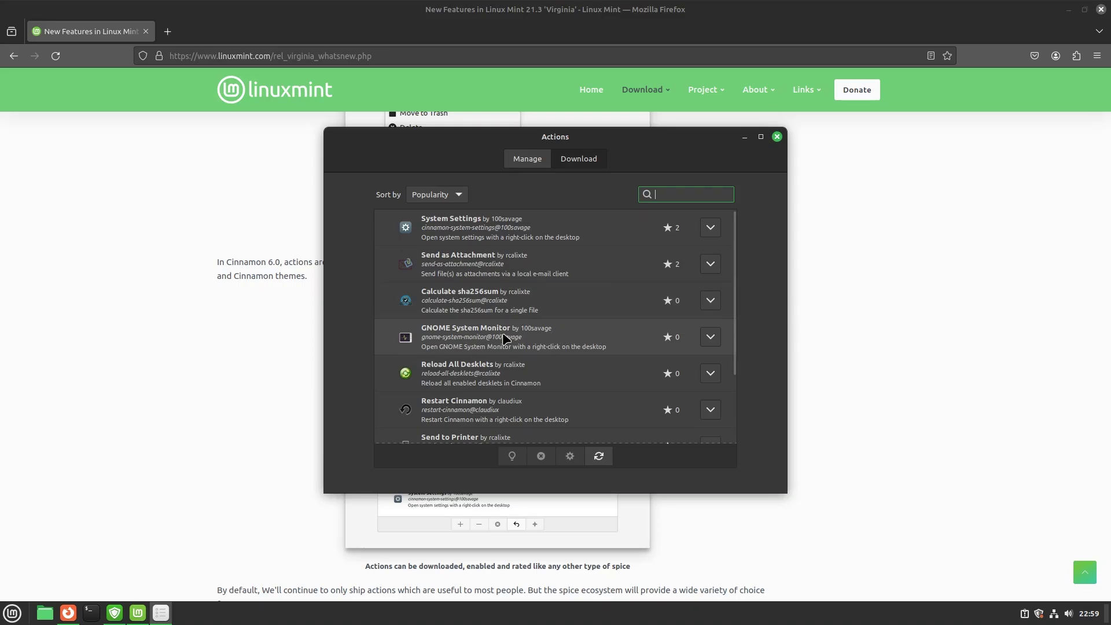
{"action": "left_click", "coordinate": [777, 138]}
- Scroll past the Wayland section to Other improvements, starting with Warpinator's manual connection
{"action": "left_click_drag", "start_coordinate": [1106, 347], "coordinate": [1107, 385]}
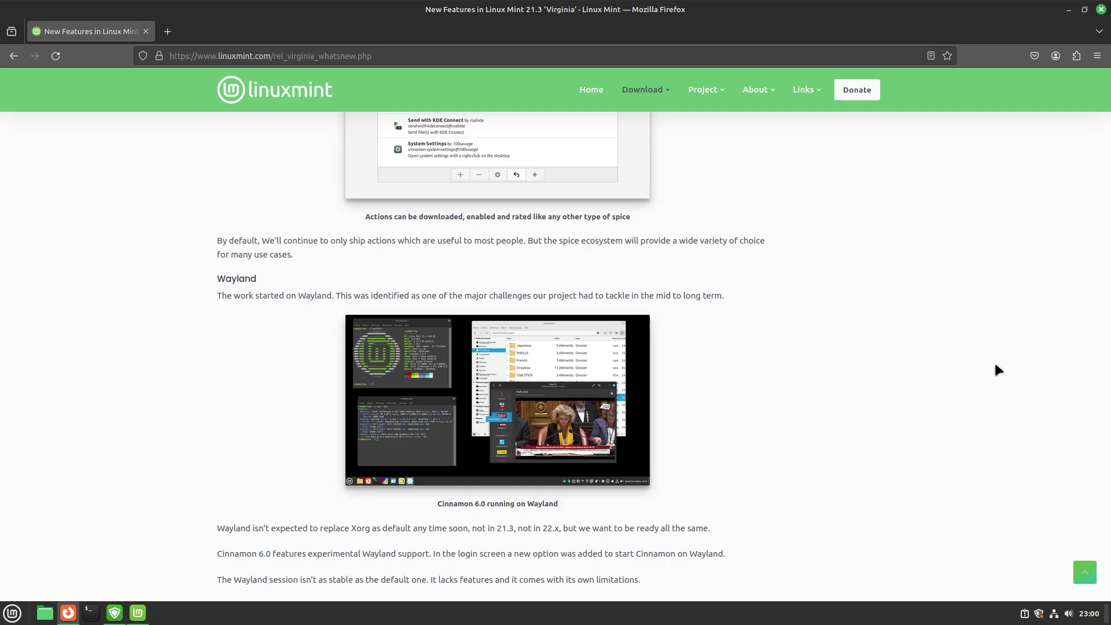
{"action": "scroll", "coordinate": [749, 327], "scroll_direction": "down", "scroll_amount": 5}
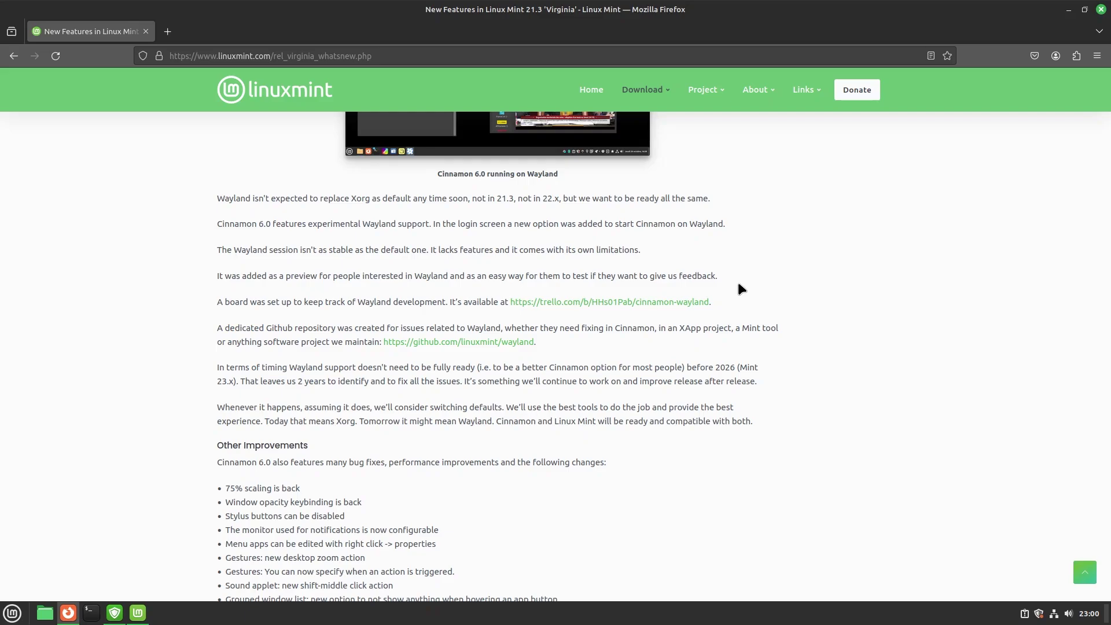
{"action": "scroll", "coordinate": [762, 316], "scroll_direction": "down", "scroll_amount": 3}
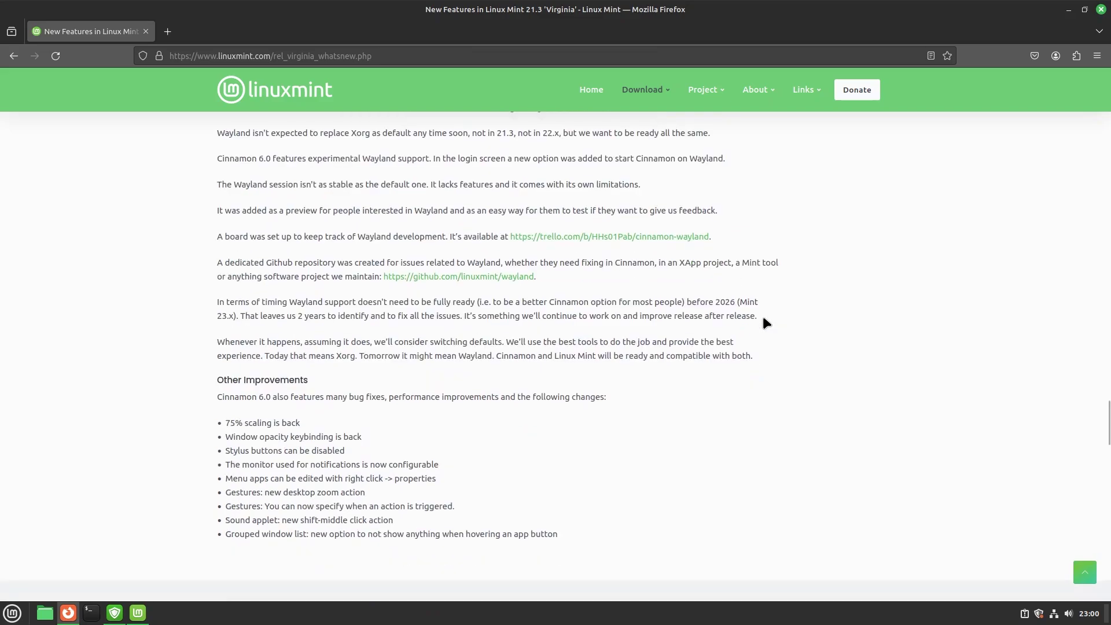
- Highlight the '75% scaling is back' and notifications monitor bullets in Other improvements
{"action": "scroll", "coordinate": [763, 316], "scroll_direction": "down", "scroll_amount": 2}
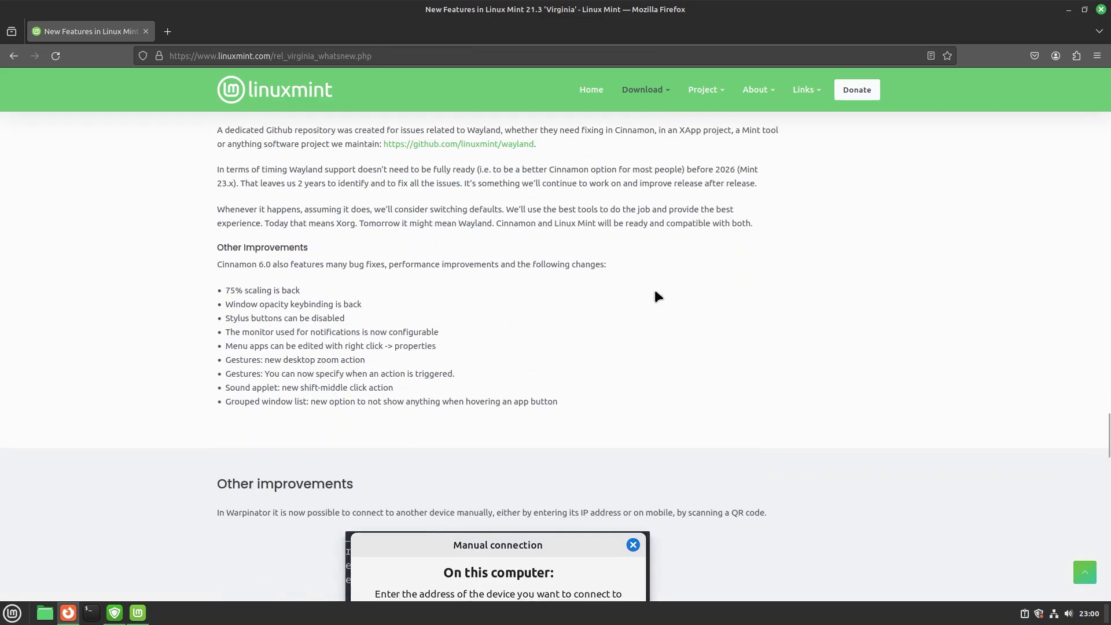
{"action": "left_click_drag", "start_coordinate": [226, 291], "coordinate": [383, 297]}
{"action": "left_click", "coordinate": [303, 287]}
{"action": "left_click", "coordinate": [383, 297]}
{"action": "scroll", "coordinate": [347, 299], "scroll_direction": "down", "scroll_amount": 2}
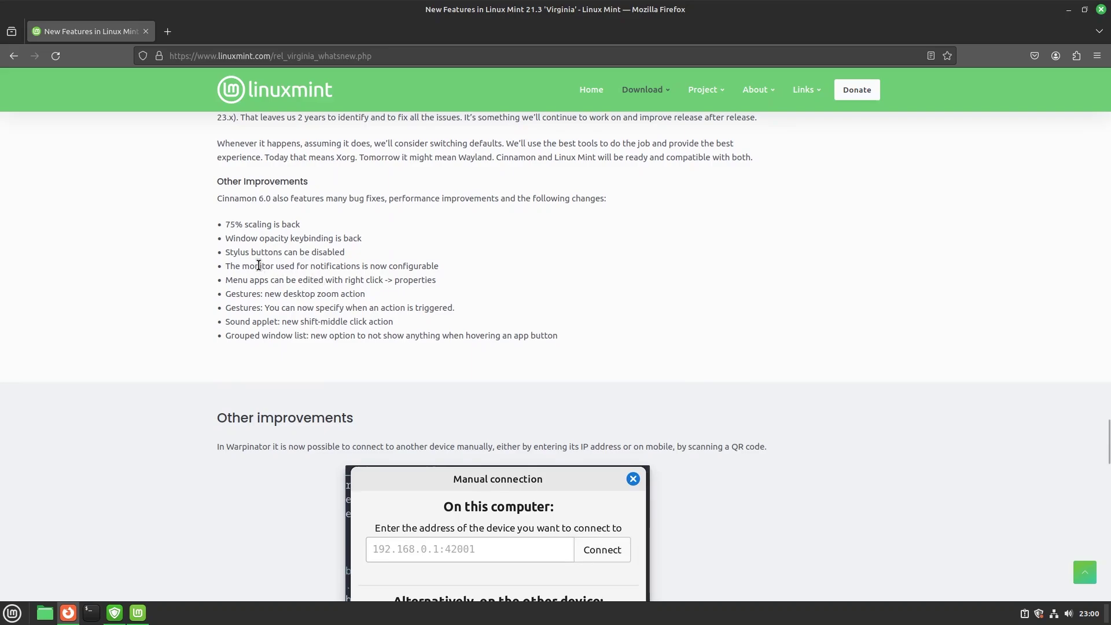
{"action": "left_click_drag", "start_coordinate": [259, 267], "coordinate": [442, 262]}
{"action": "left_click", "coordinate": [442, 262]}
- Scroll on to Artwork improvements, Main components and the LTS strategy with kernel 5.15
{"action": "scroll", "coordinate": [845, 292], "scroll_direction": "down", "scroll_amount": 2}
{"action": "scroll", "coordinate": [847, 295], "scroll_direction": "down", "scroll_amount": 2}
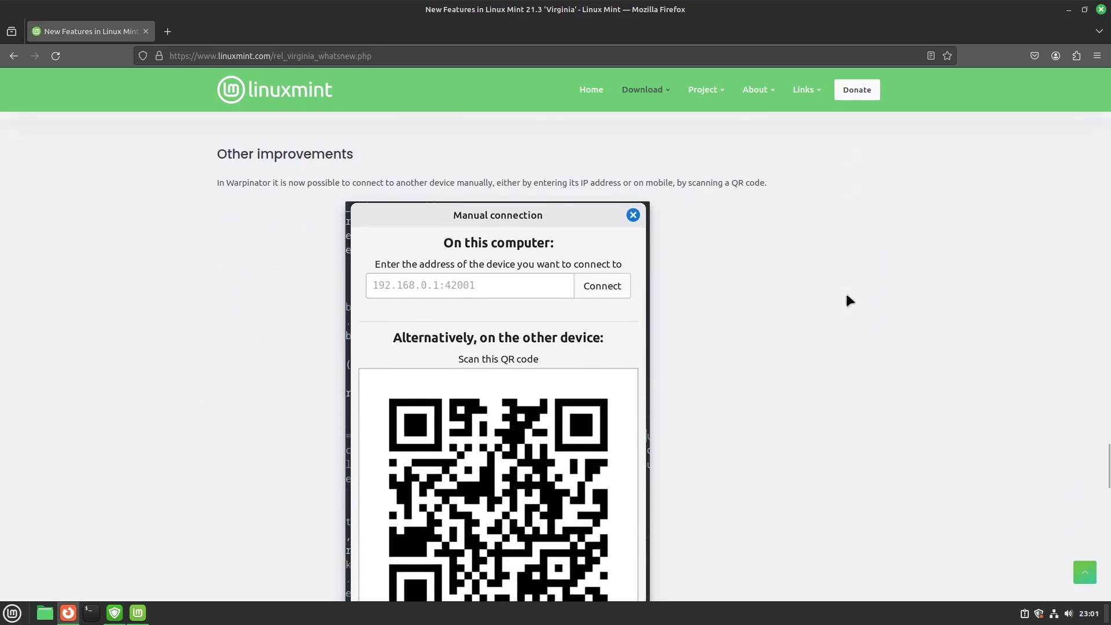
{"action": "scroll", "coordinate": [847, 296], "scroll_direction": "down", "scroll_amount": 1}
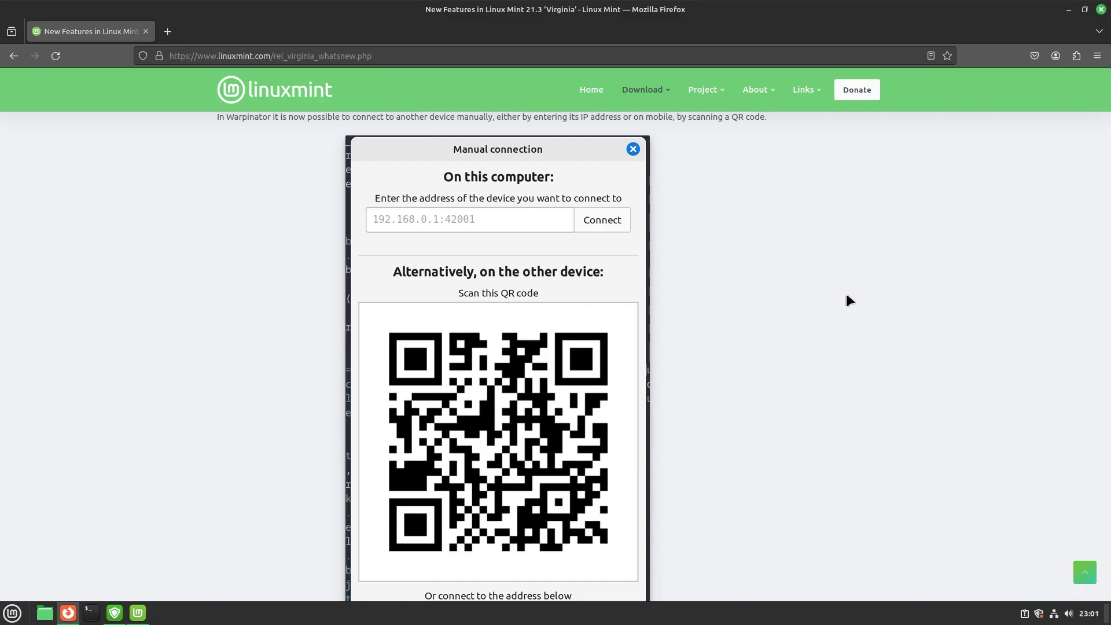
{"action": "scroll", "coordinate": [846, 295], "scroll_direction": "down", "scroll_amount": 5}
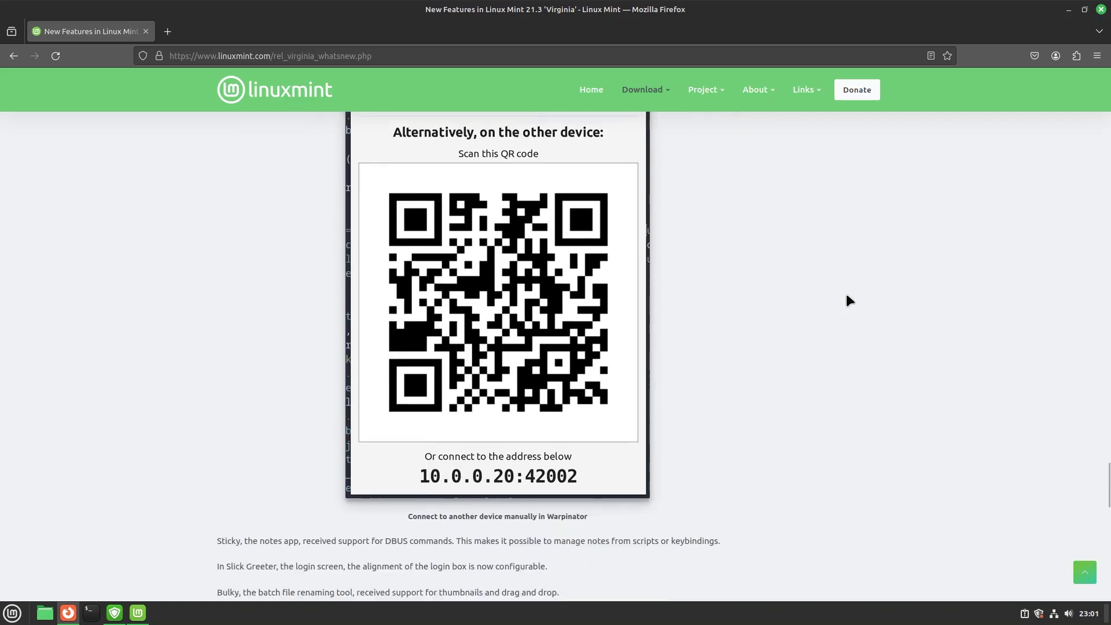
{"action": "scroll", "coordinate": [845, 294], "scroll_direction": "down", "scroll_amount": 1}
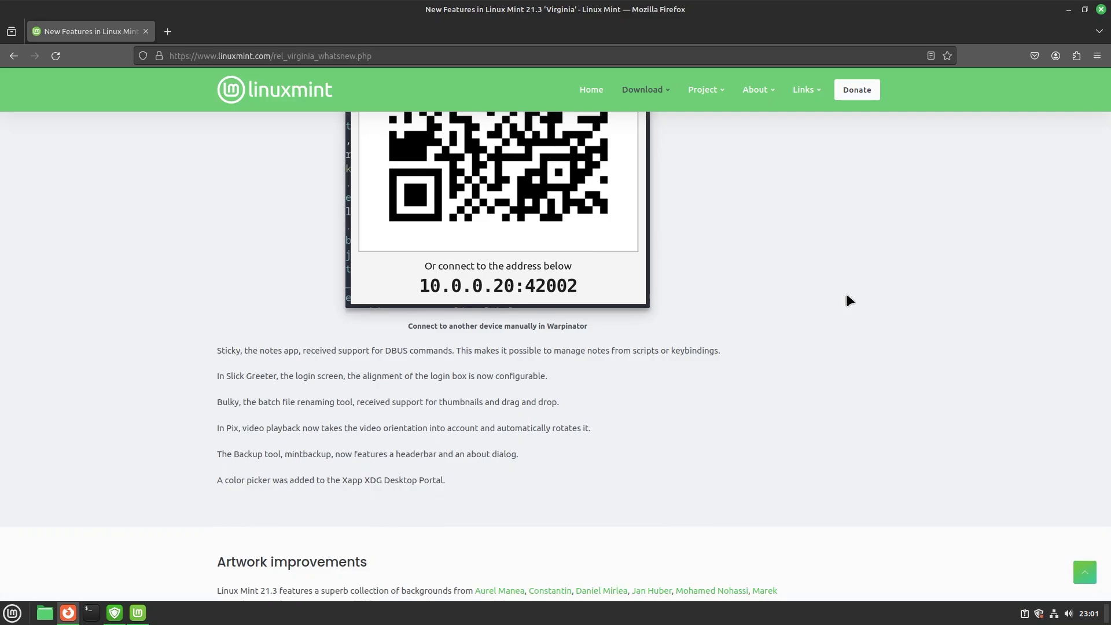
{"action": "scroll", "coordinate": [846, 294], "scroll_direction": "down", "scroll_amount": 6}
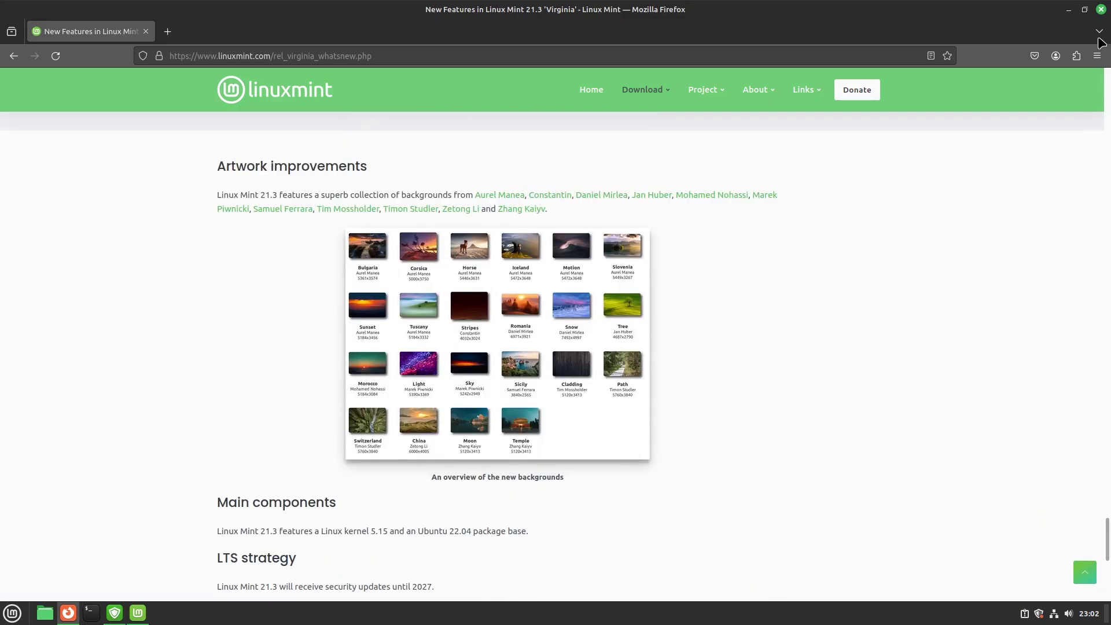
- Clear the browser and Welcome dialog, then open Backgrounds from the desktop's right-click menu
{"action": "left_click", "coordinate": [1069, 11]}
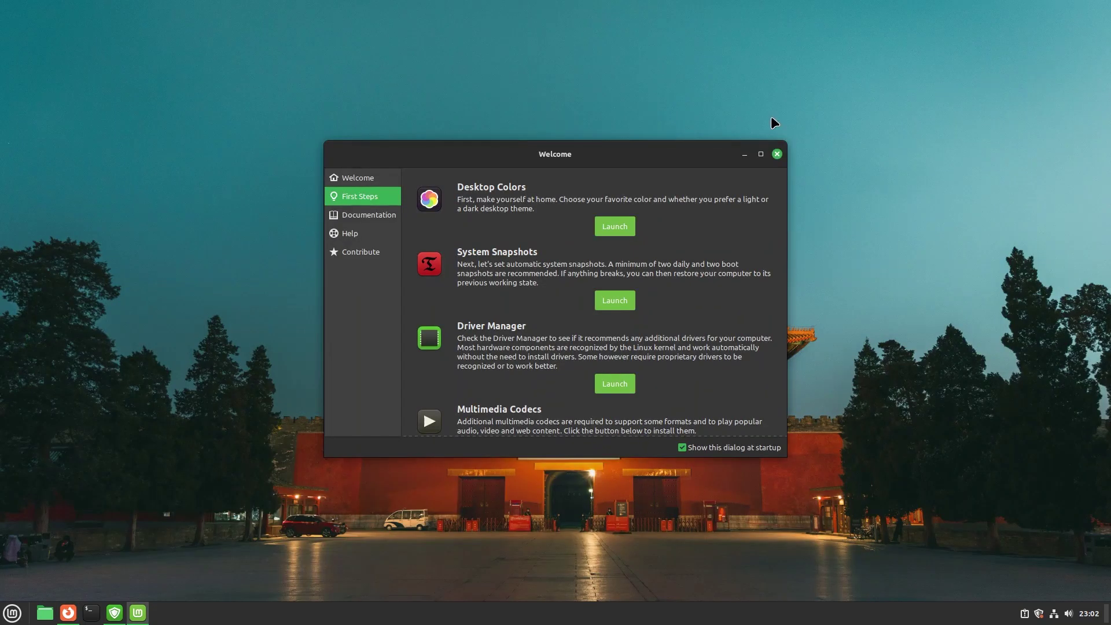
{"action": "left_click", "coordinate": [777, 154]}
{"action": "right_click", "coordinate": [650, 174]}
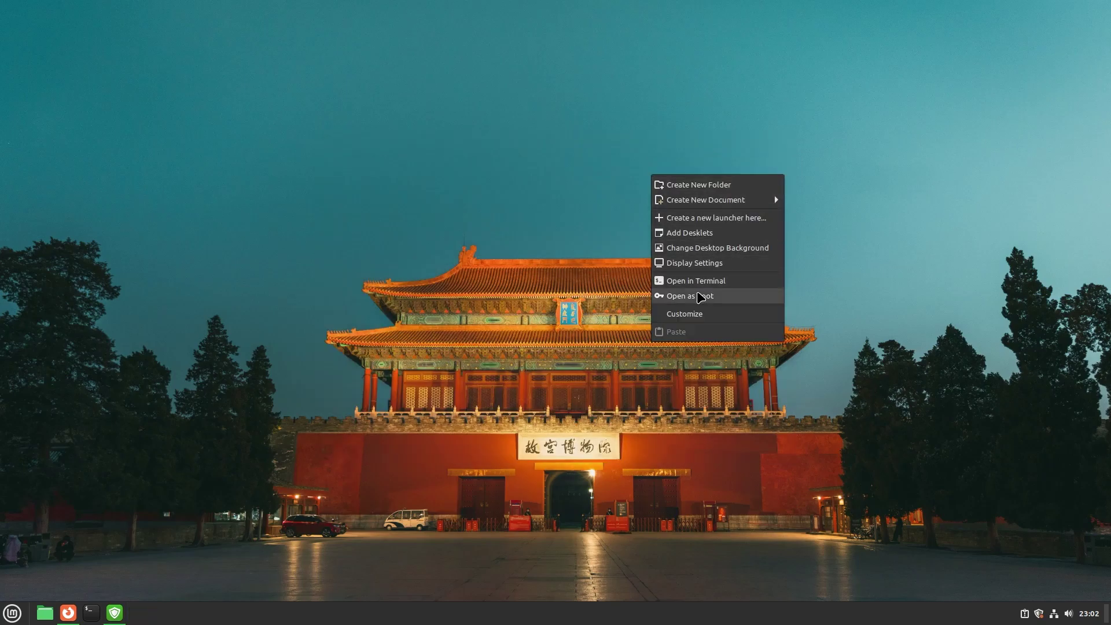
{"action": "left_click", "coordinate": [722, 251]}
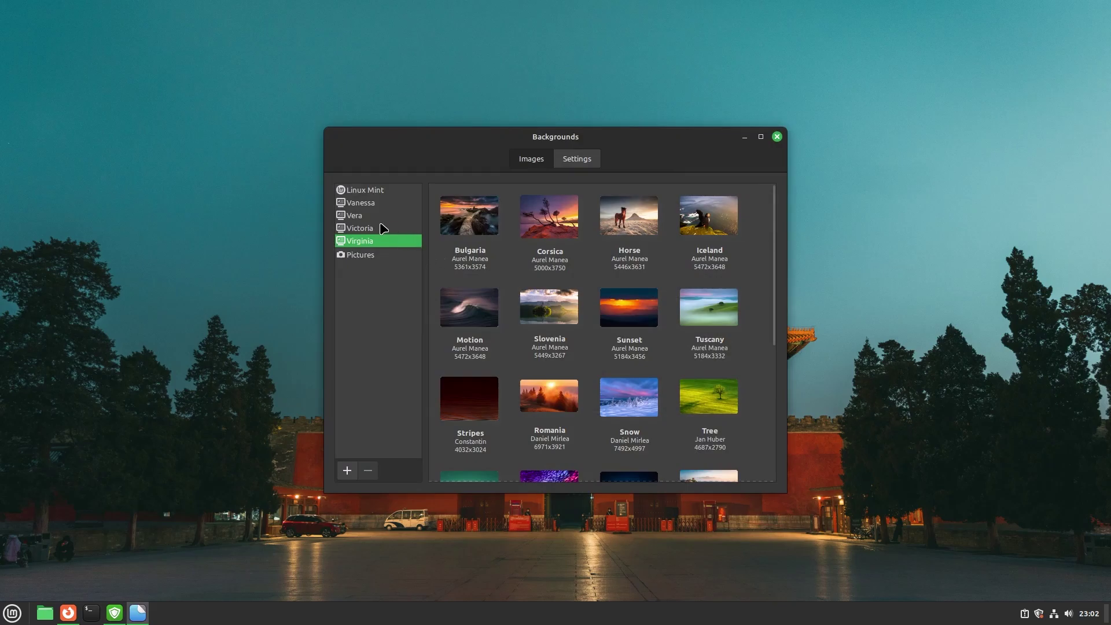
- Browse the Victoria, Vera and Vanessa collections, ending on the Virginia wallpapers
{"action": "left_click", "coordinate": [371, 228]}
{"action": "left_click", "coordinate": [368, 216]}
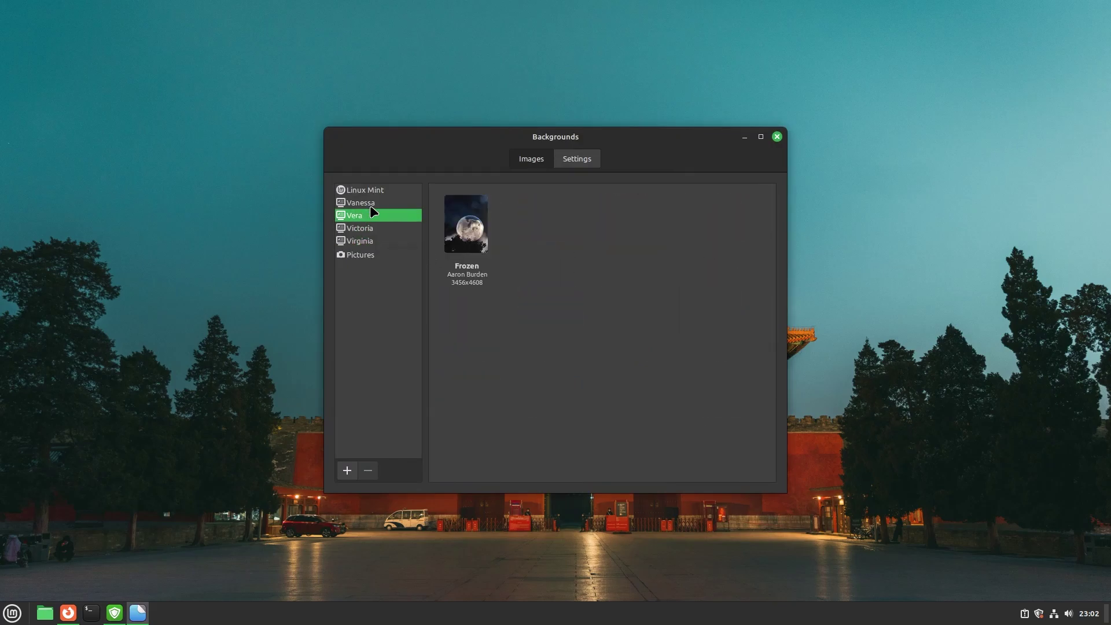
{"action": "left_click", "coordinate": [372, 203]}
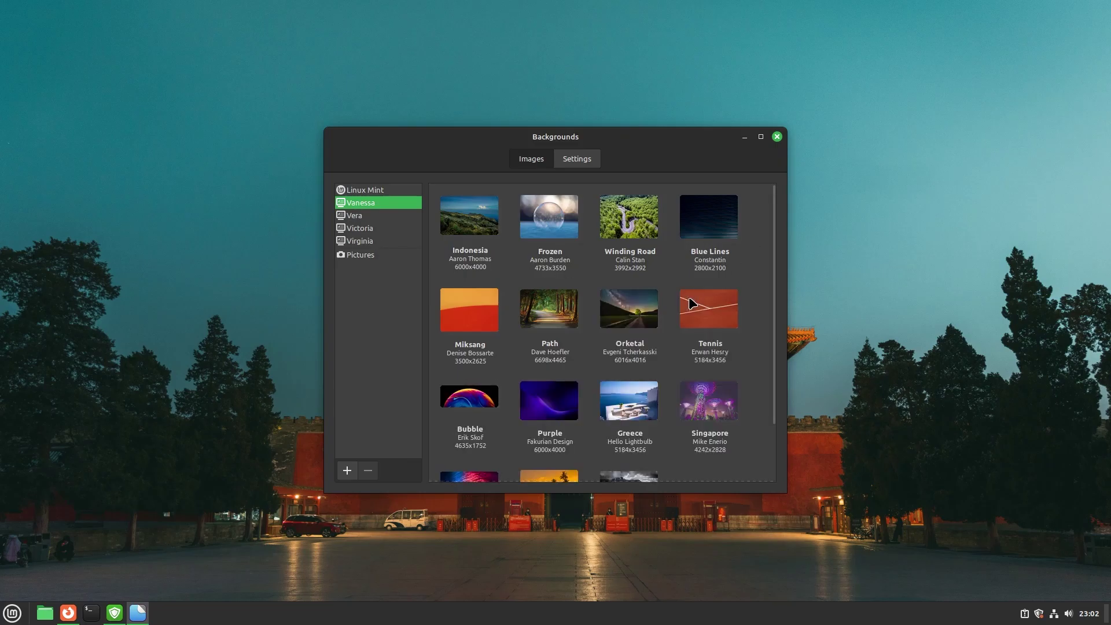
{"action": "left_click", "coordinate": [365, 242]}
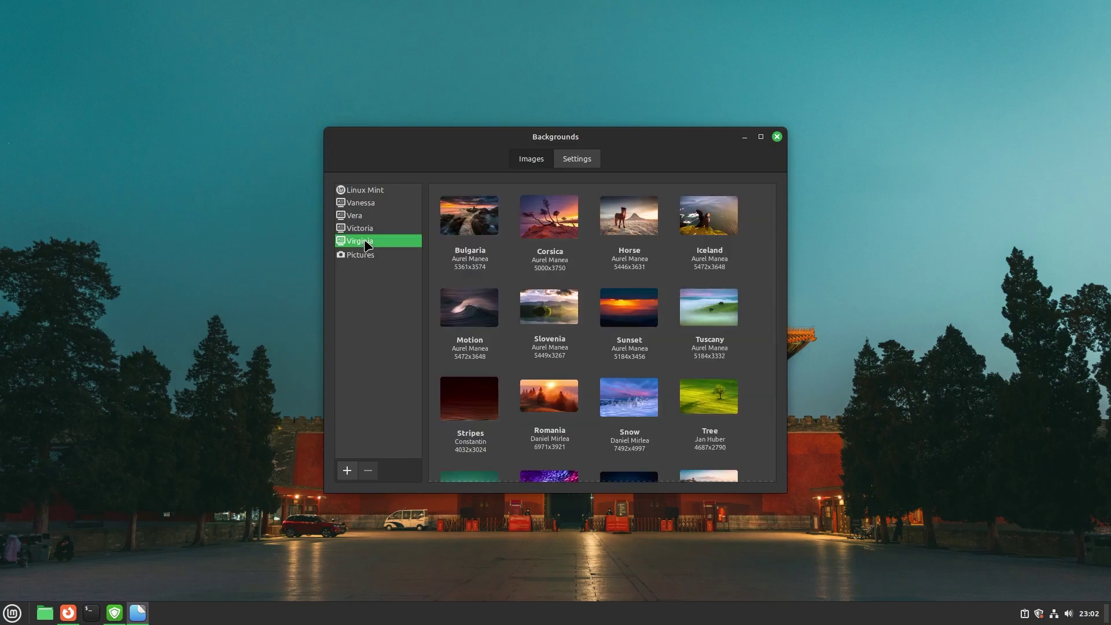
- Try the Corsica and then Slovenia wallpapers, previewing each on the desktop
{"action": "left_click", "coordinate": [530, 239]}
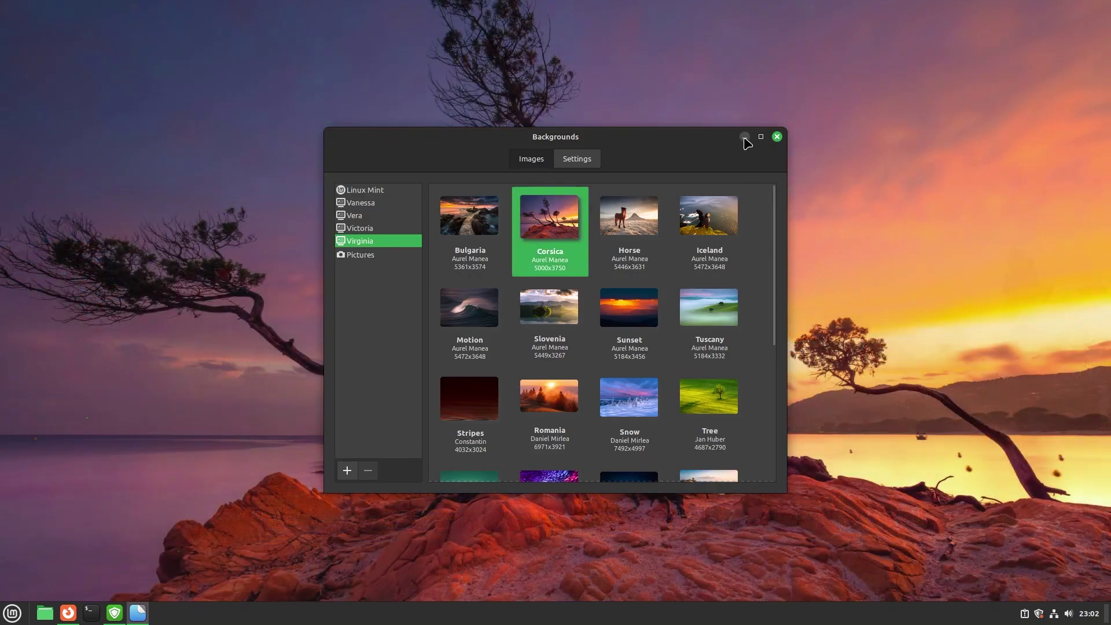
{"action": "left_click", "coordinate": [745, 138]}
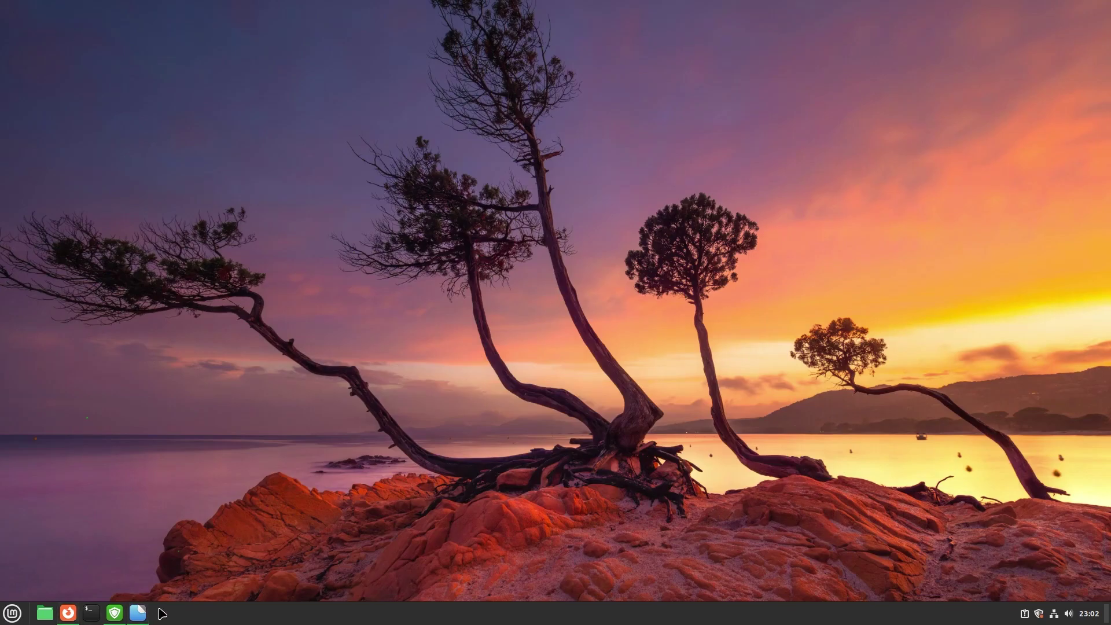
{"action": "left_click", "coordinate": [138, 612]}
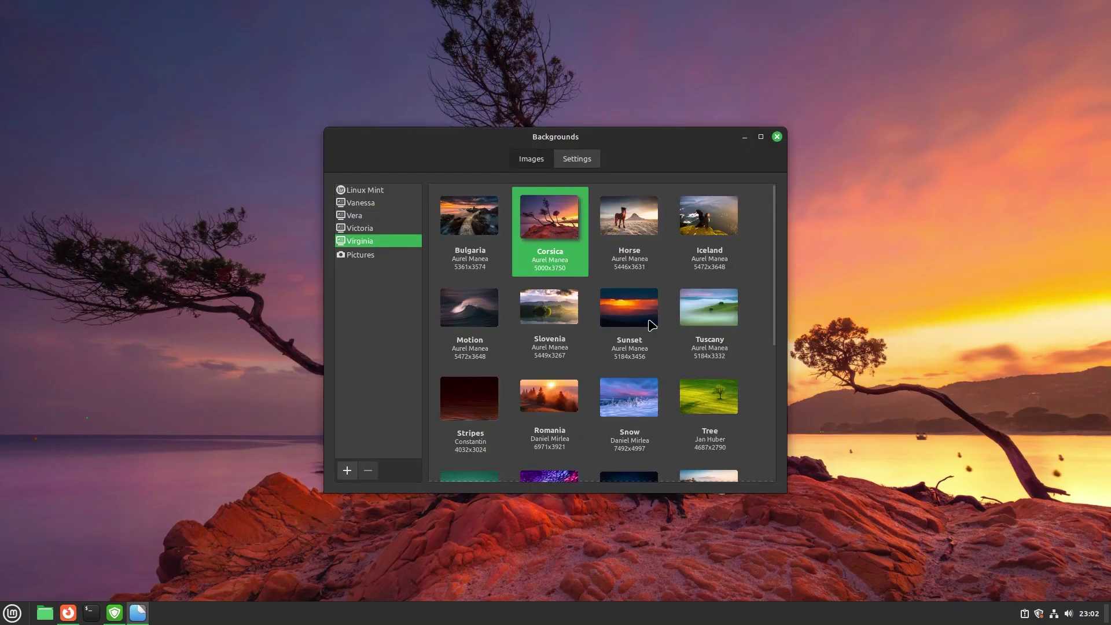
{"action": "left_click", "coordinate": [564, 320]}
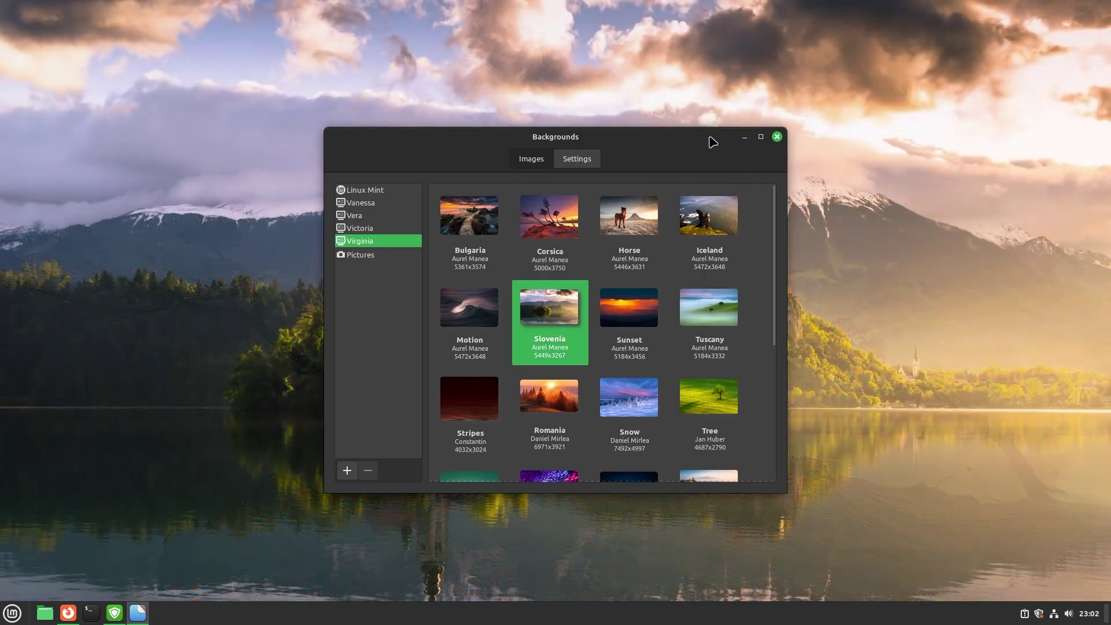
{"action": "left_click", "coordinate": [745, 136]}
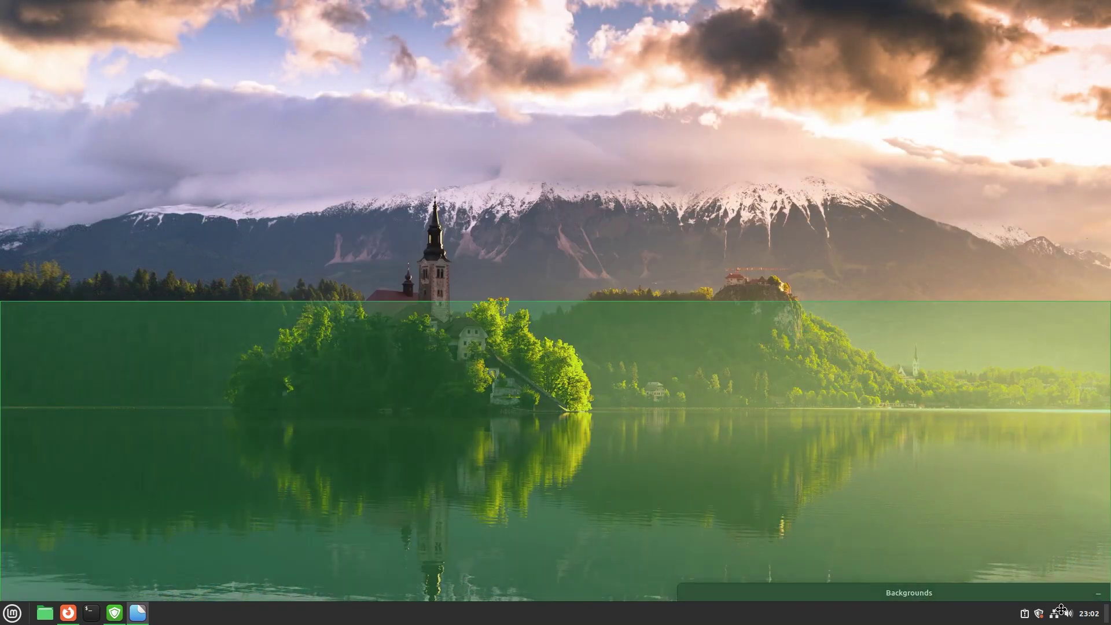
{"action": "left_click_drag", "start_coordinate": [1061, 609], "coordinate": [732, 157]}
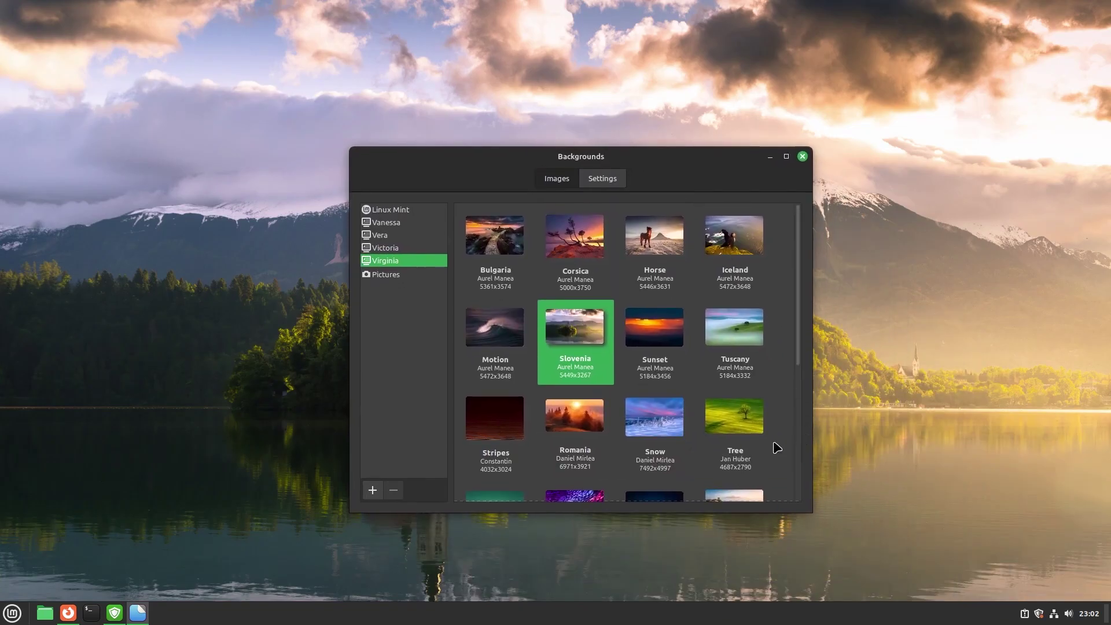
- Set the Morocco sunset as wallpaper and hide the Backgrounds window
{"action": "scroll", "coordinate": [697, 382], "scroll_direction": "down", "scroll_amount": 3}
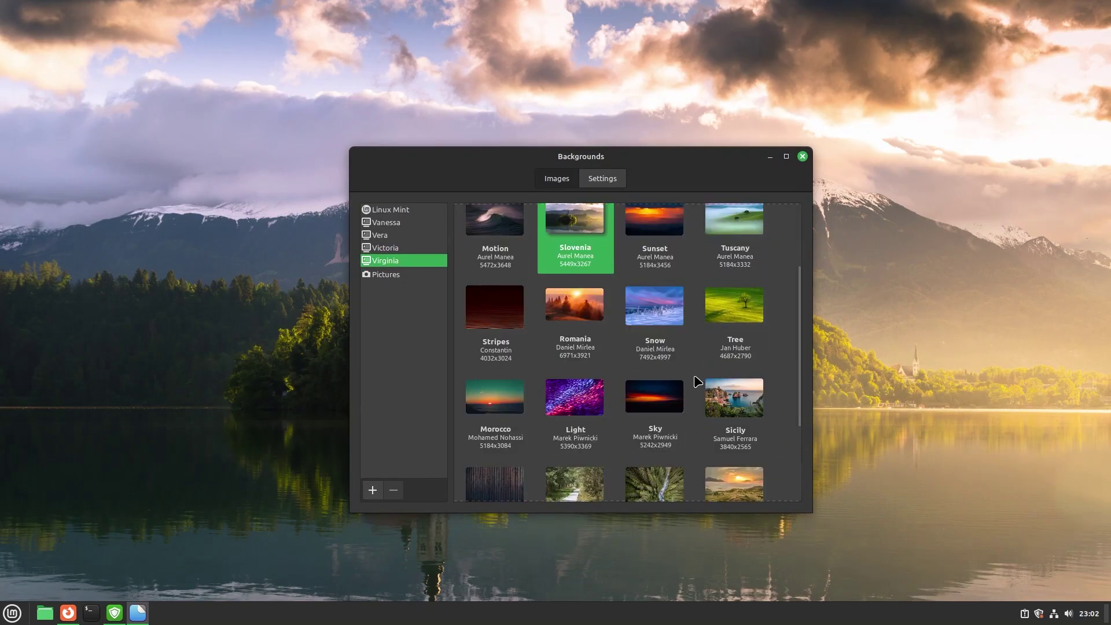
{"action": "left_click", "coordinate": [509, 401]}
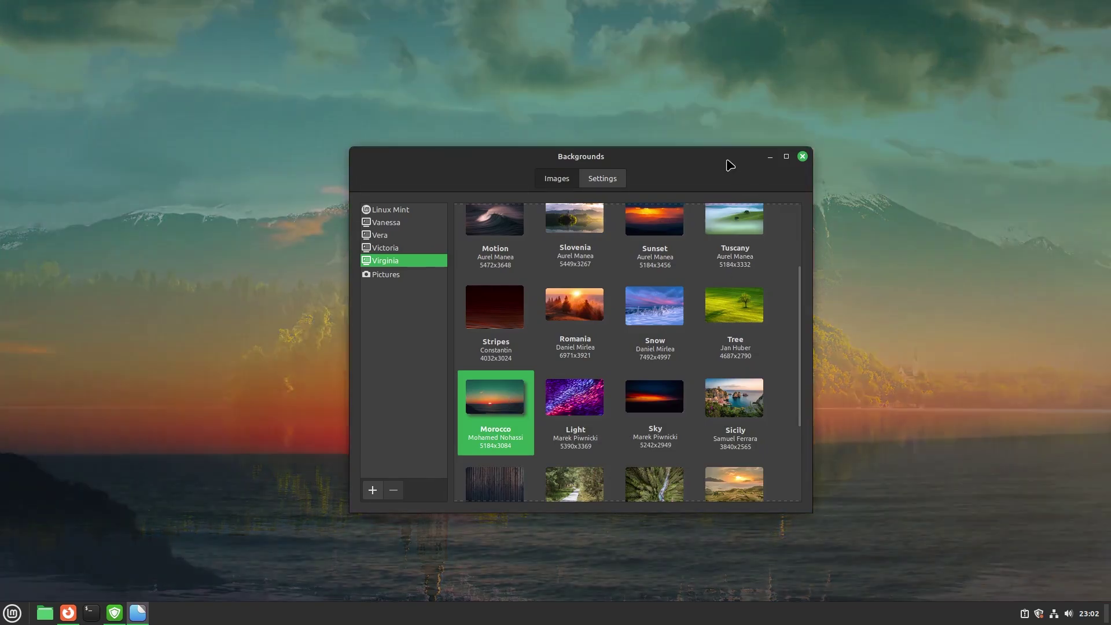
{"action": "left_click_drag", "start_coordinate": [727, 156], "coordinate": [854, 140]}
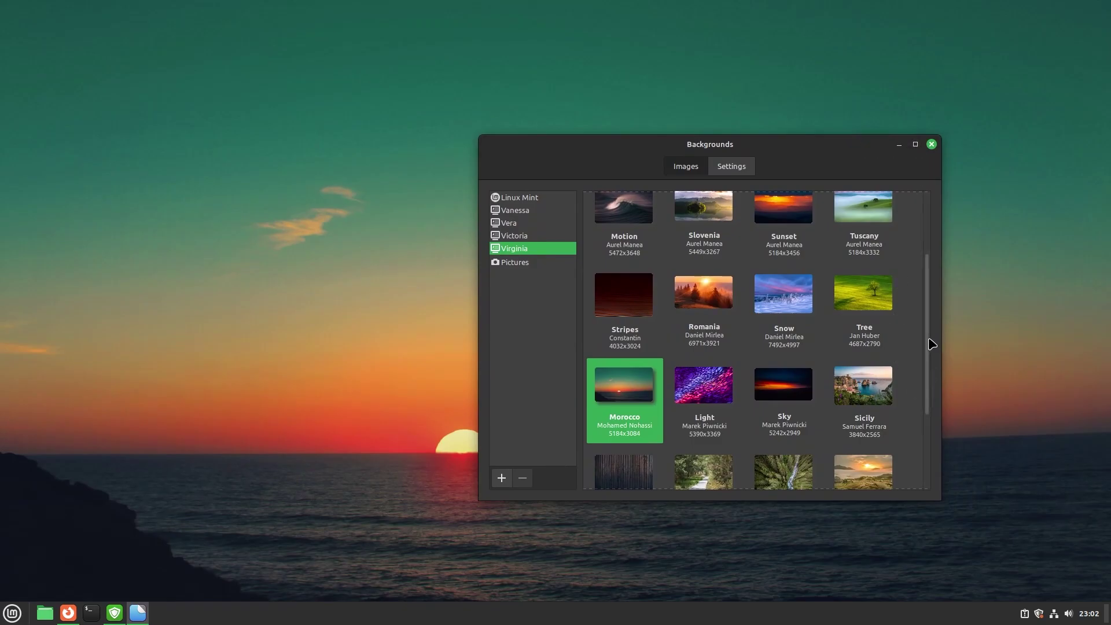
{"action": "left_click_drag", "start_coordinate": [931, 344], "coordinate": [932, 417]}
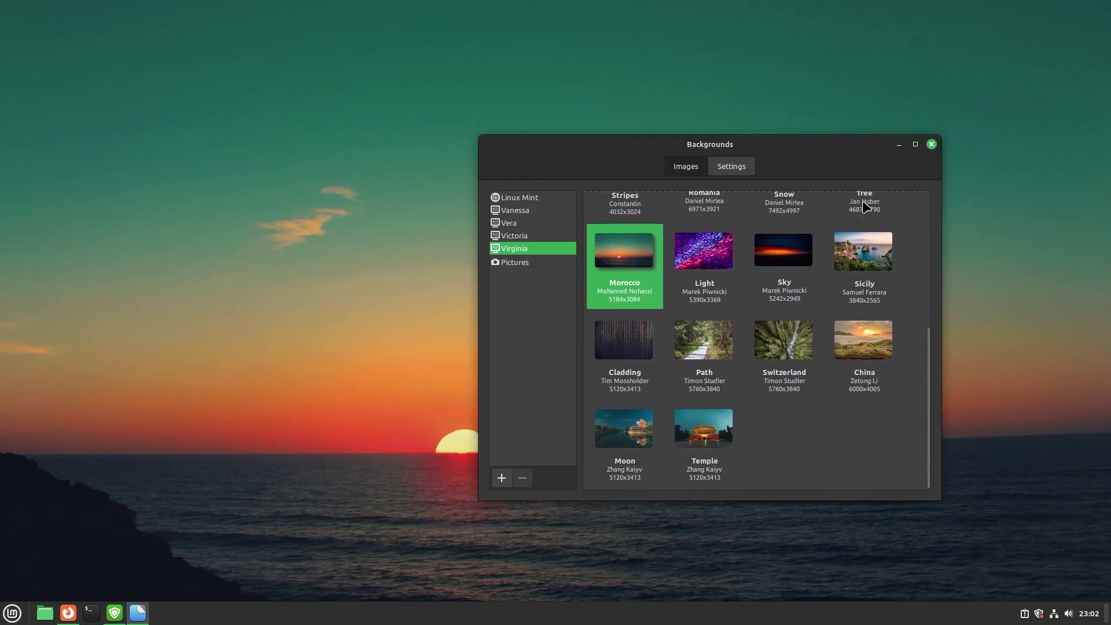
{"action": "left_click", "coordinate": [897, 146]}
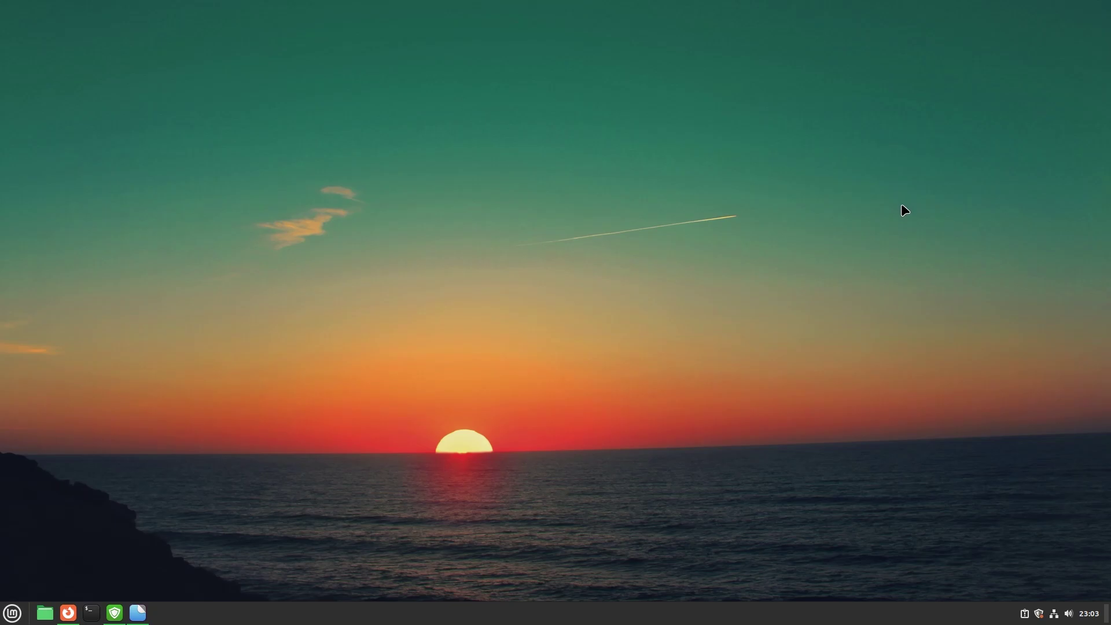
- Run uname -a in a terminal, confirm kernel 5.15.0-89-generic, then close the terminal
{"action": "left_click", "coordinate": [91, 612]}
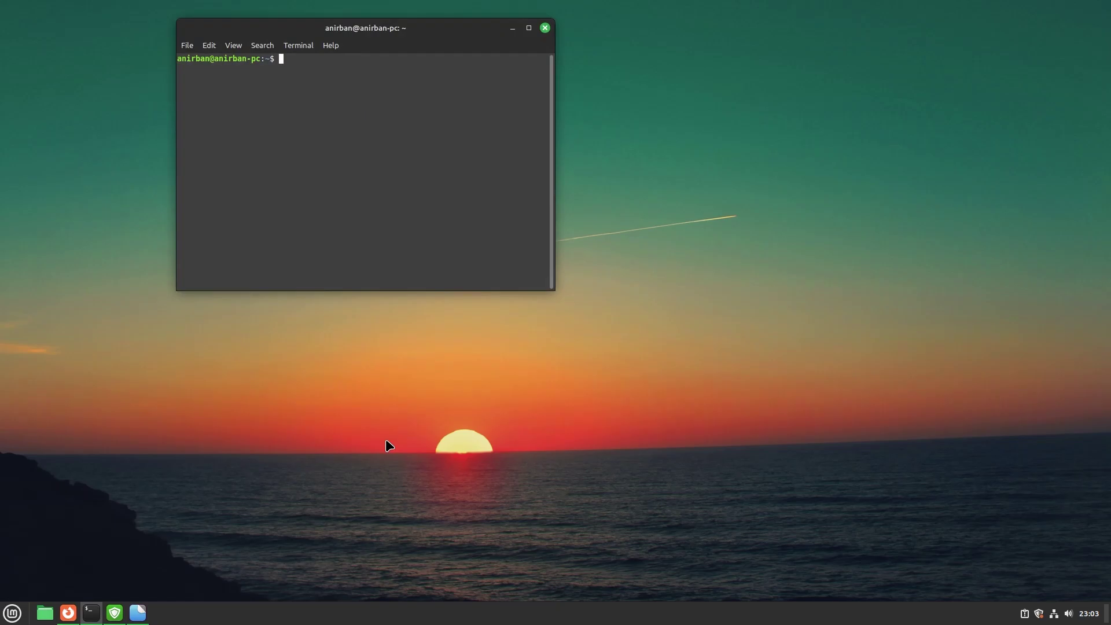
{"action": "type", "text": "uname -a"}
{"action": "key", "text": "Return"}
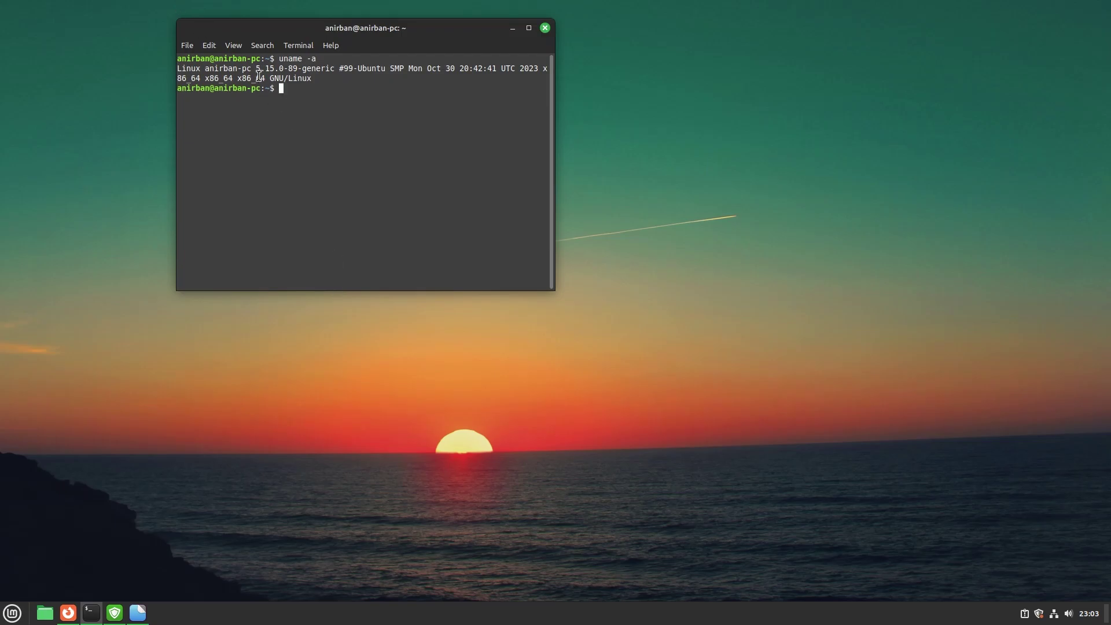
{"action": "left_click_drag", "start_coordinate": [256, 72], "coordinate": [307, 72]}
{"action": "left_click", "coordinate": [307, 72]}
{"action": "left_click", "coordinate": [545, 28]}
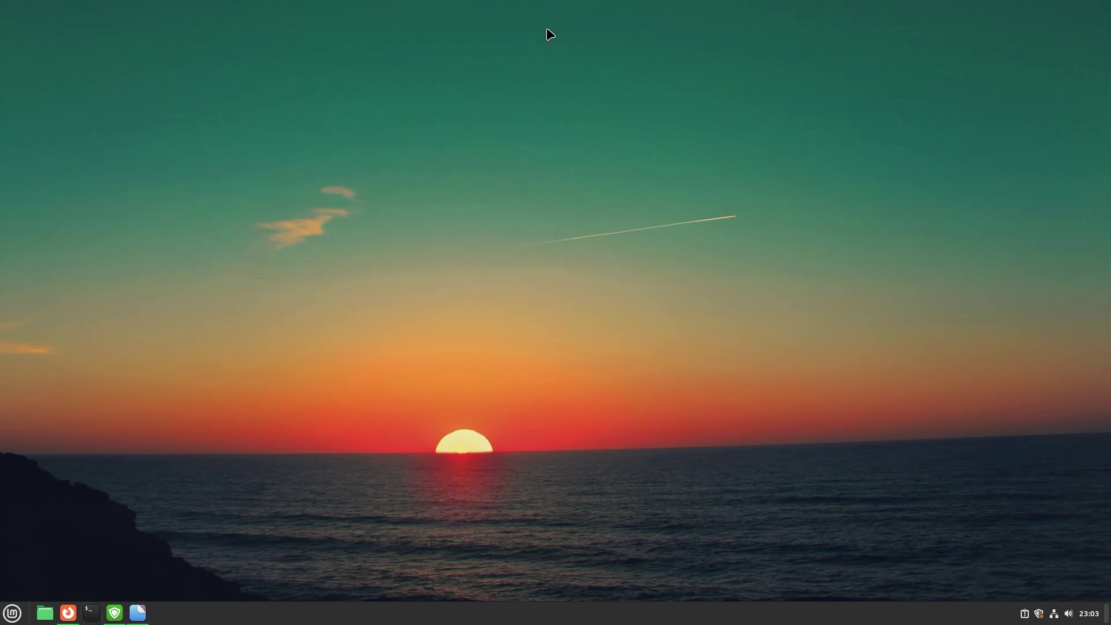
- Open Update Manager from the tray, showing 16 pending updates (112 MB), and browse its menus
{"action": "left_click", "coordinate": [1039, 614]}
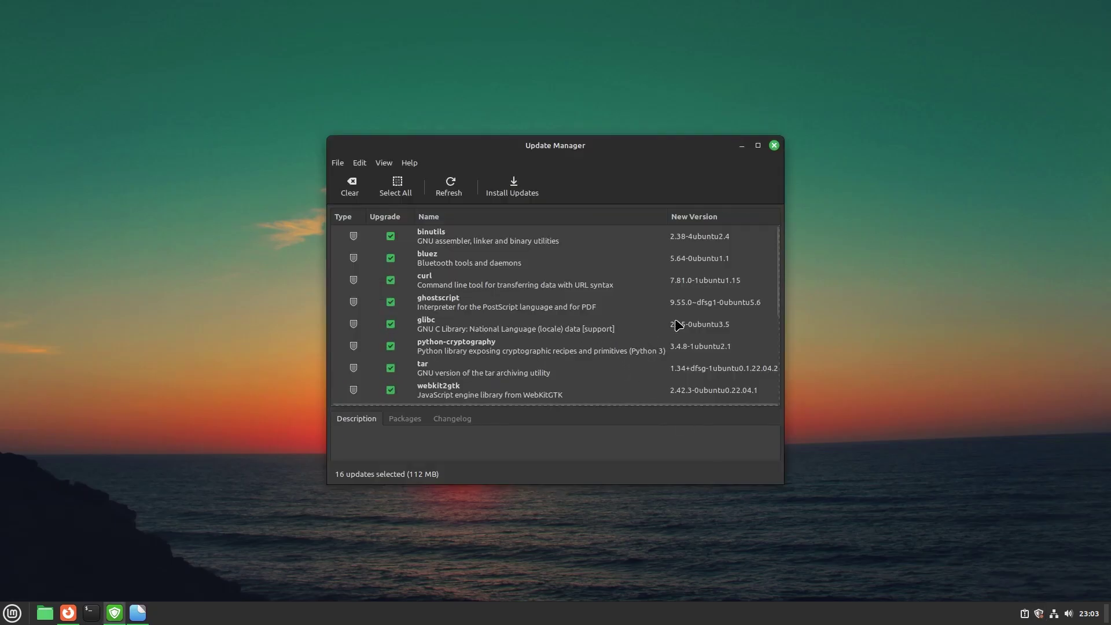
{"action": "mouse_move", "coordinate": [778, 278]}
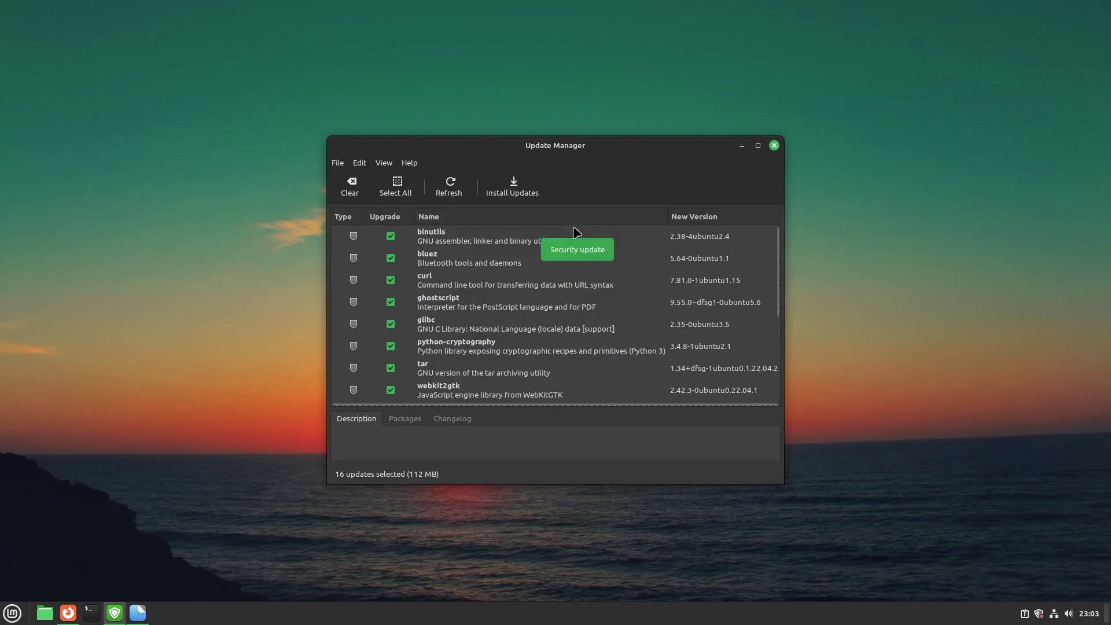
{"action": "left_click", "coordinate": [410, 166]}
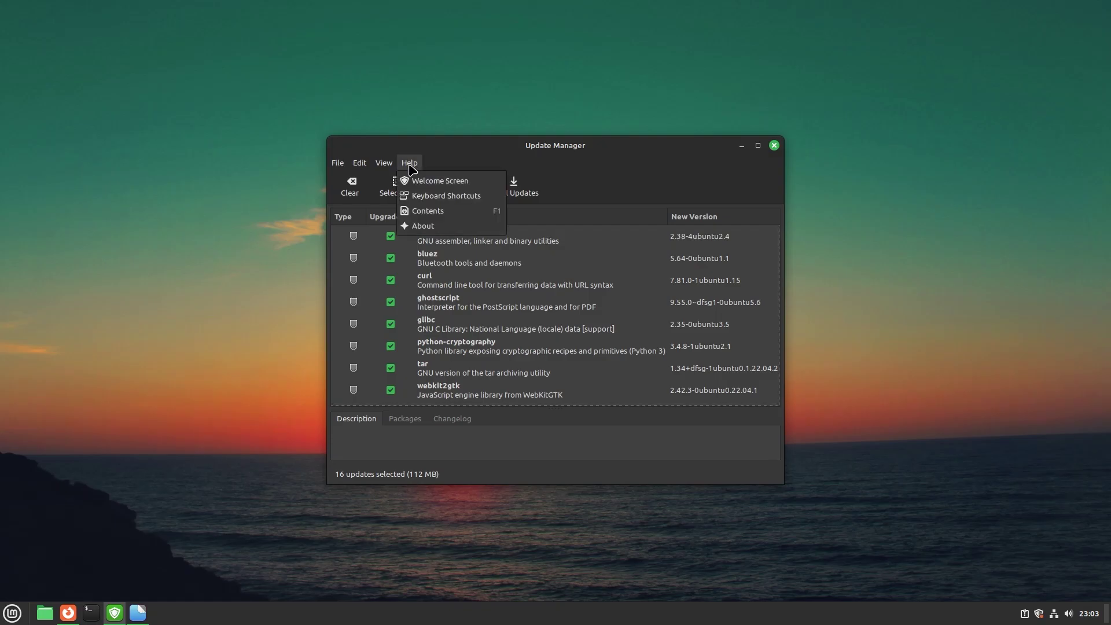
{"action": "mouse_move", "coordinate": [389, 165]}
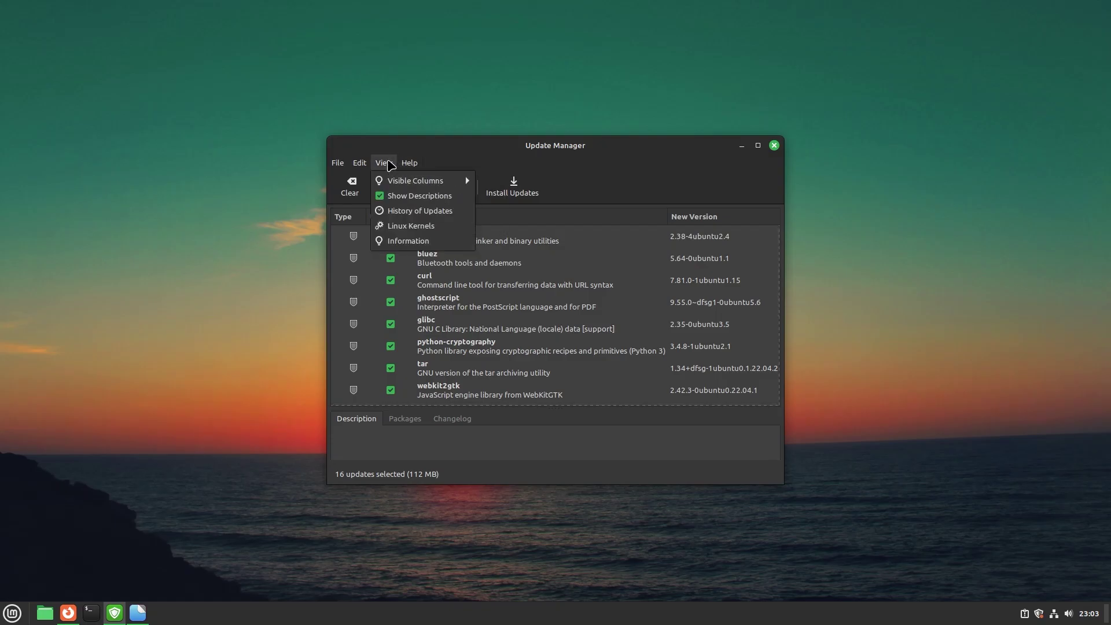
- In the Linux Kernels window, compare the 5.15 and 6.5 series, then close it
{"action": "left_click", "coordinate": [409, 226]}
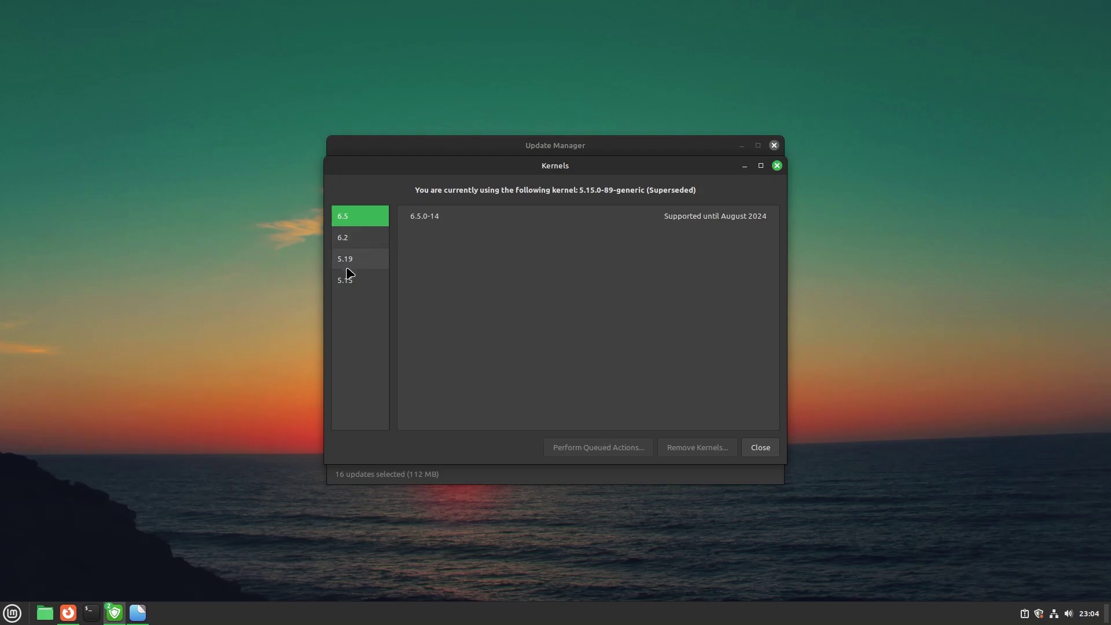
{"action": "left_click", "coordinate": [346, 283]}
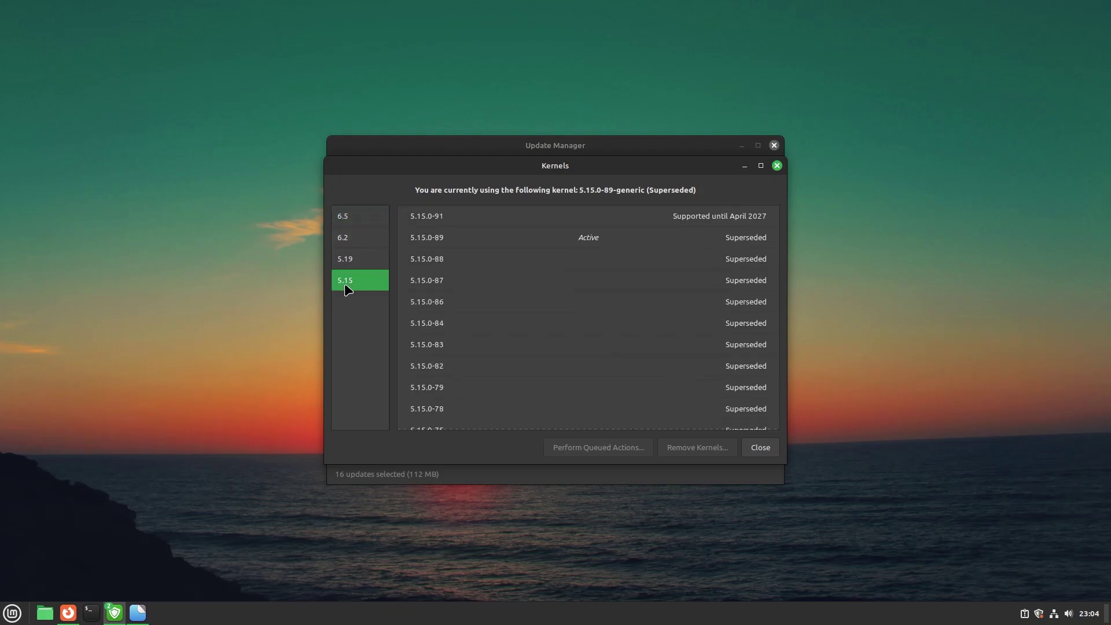
{"action": "left_click", "coordinate": [354, 226]}
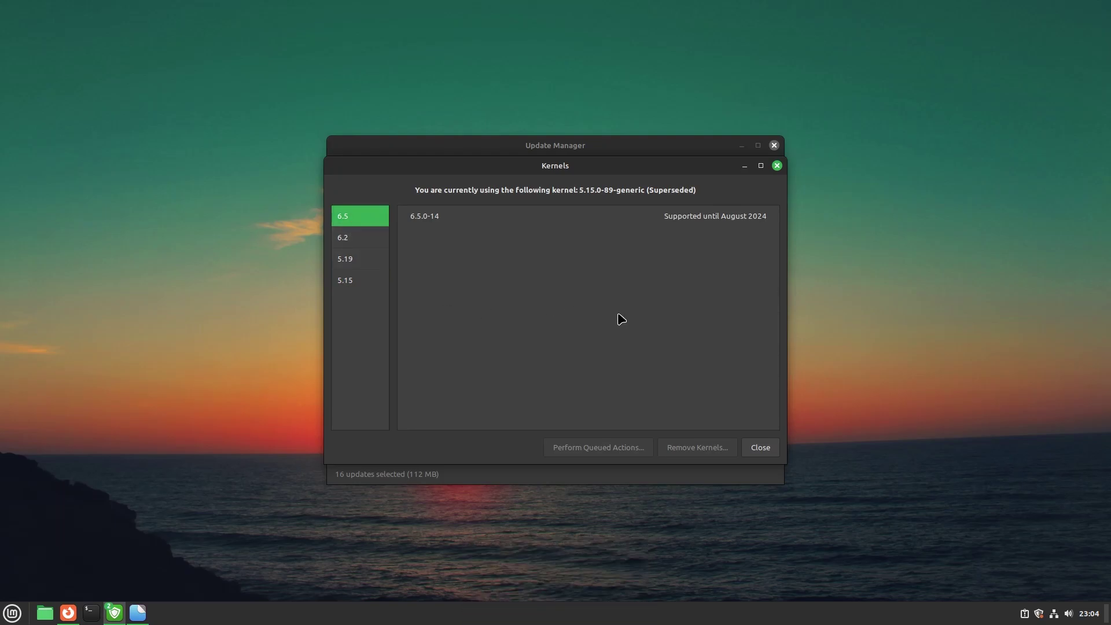
{"action": "left_click", "coordinate": [756, 445]}
- Close Update Manager and launch LibreOffice Base from the menu's Office category
{"action": "left_click", "coordinate": [756, 452]}
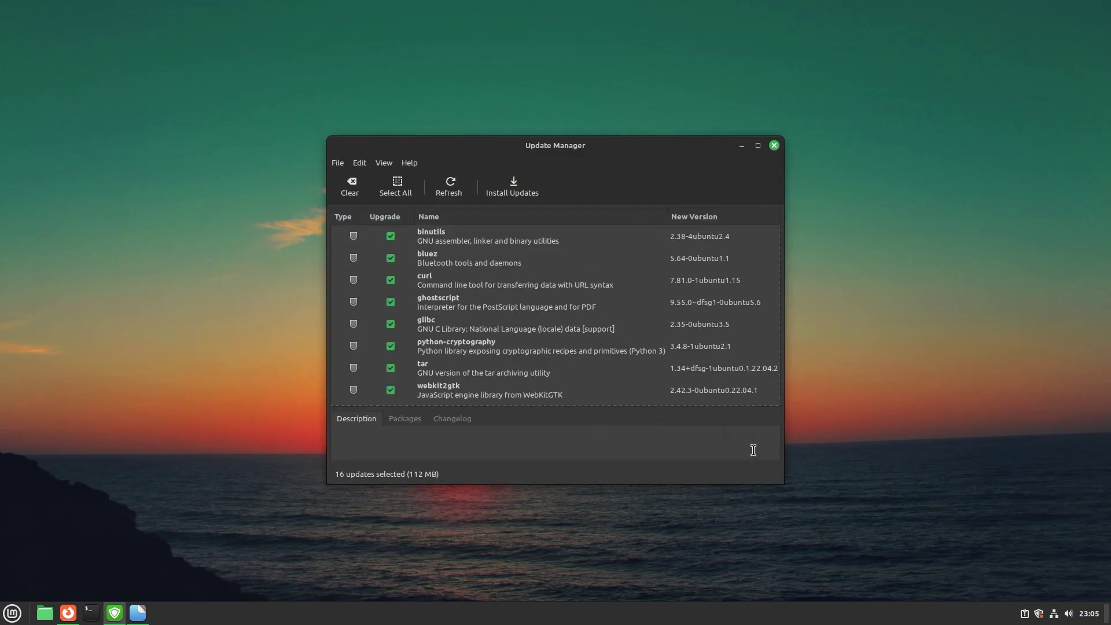
{"action": "left_click", "coordinate": [774, 146]}
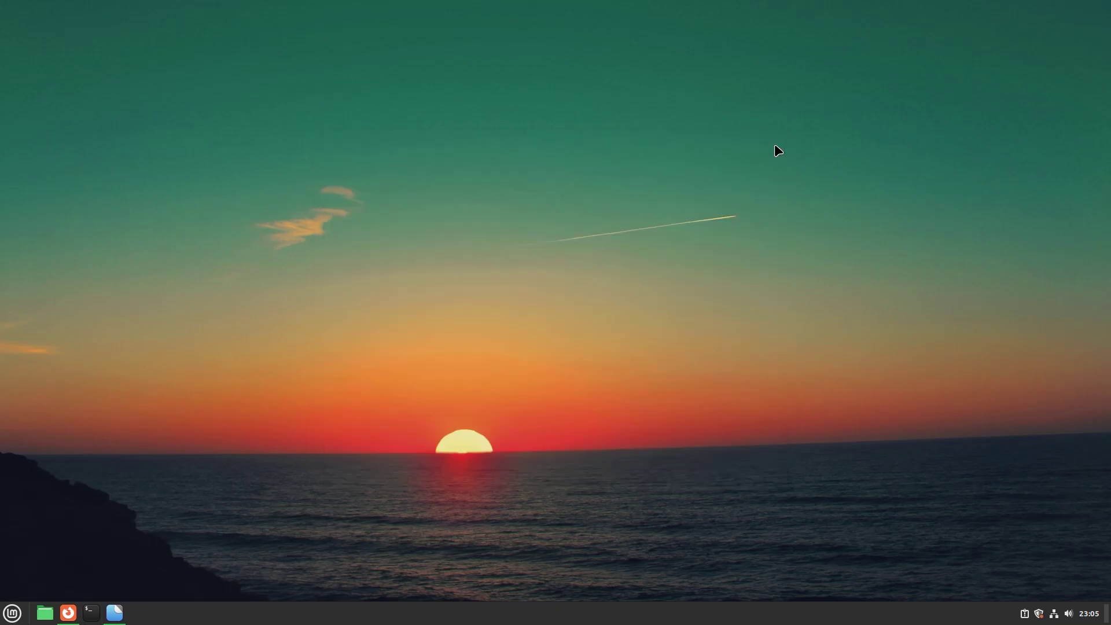
{"action": "left_click", "coordinate": [11, 621]}
{"action": "mouse_move", "coordinate": [126, 427]}
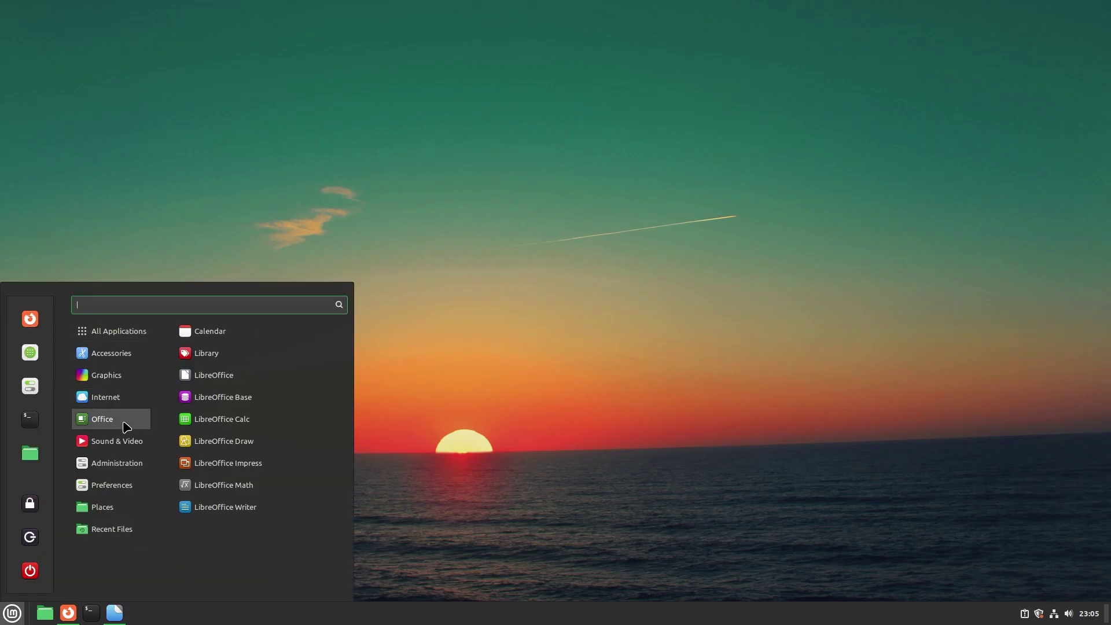
{"action": "left_click", "coordinate": [231, 400]}
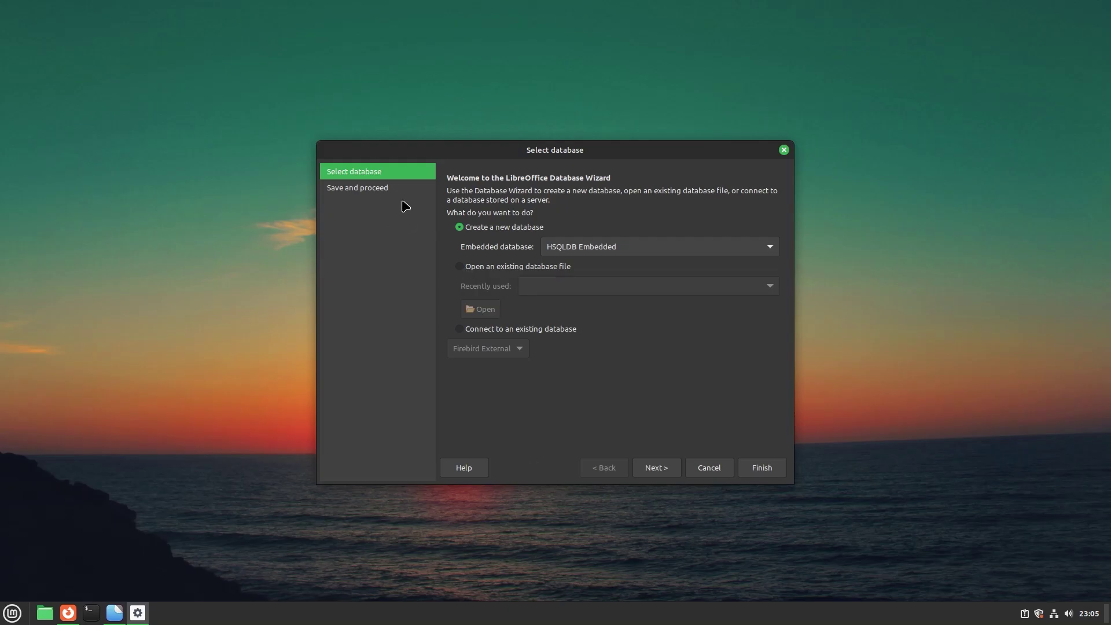
- Advance the Database Wizard to Save and proceed, then close it unfinished
{"action": "left_click", "coordinate": [670, 471]}
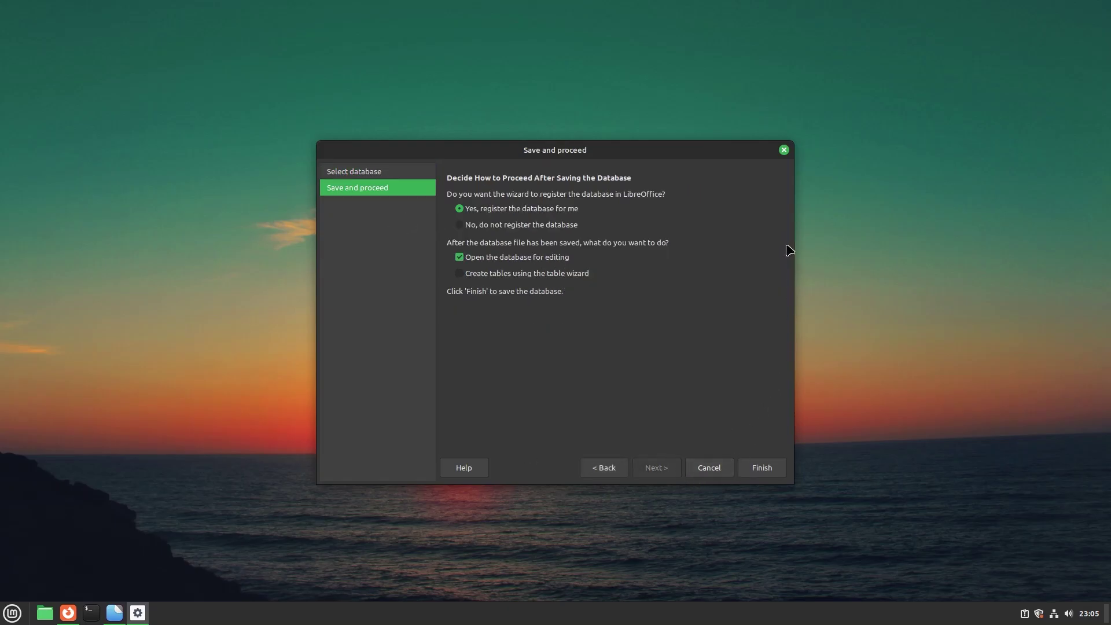
{"action": "left_click", "coordinate": [783, 150]}
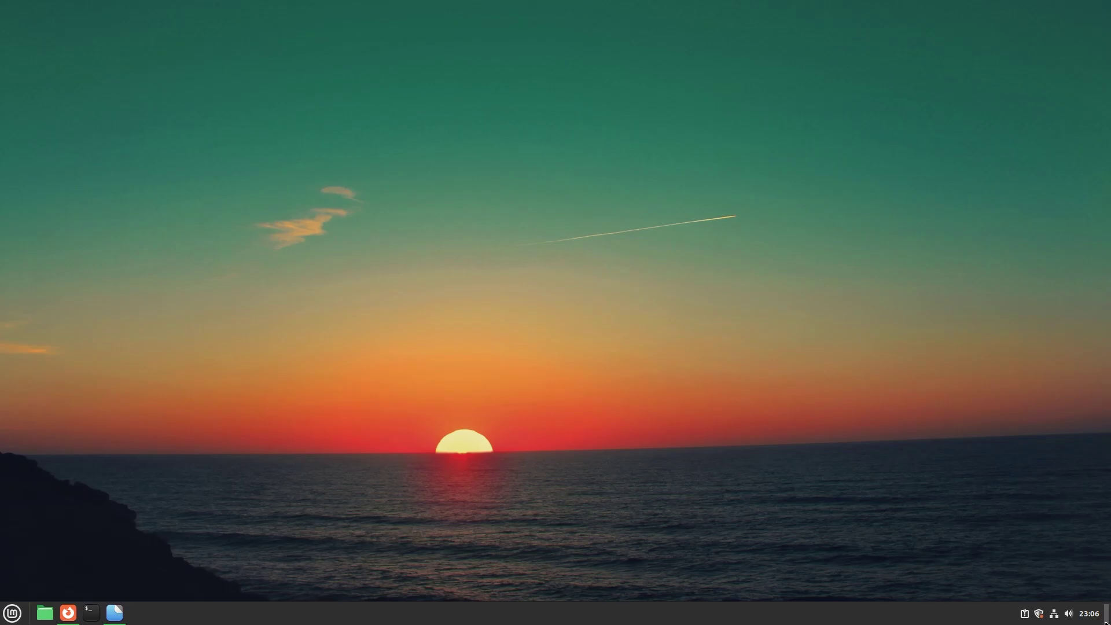
- Check the calendar and network options, then open the pending missing-language-packs system report
{"action": "left_click", "coordinate": [1088, 613]}
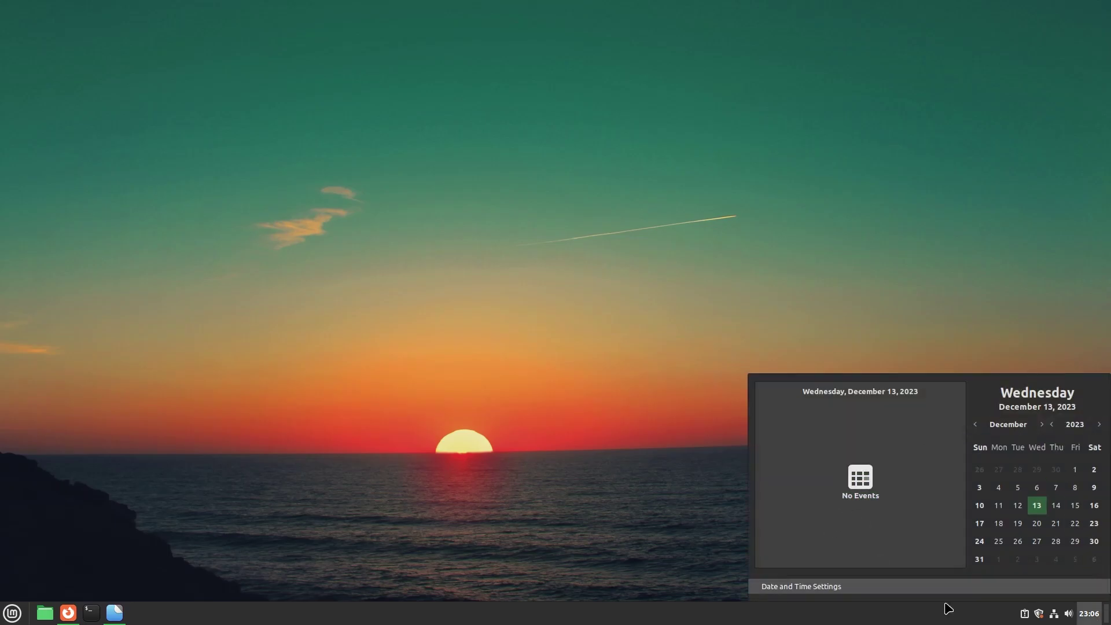
{"action": "left_click", "coordinate": [1075, 615]}
{"action": "left_click", "coordinate": [1053, 613]}
{"action": "left_click", "coordinate": [1052, 614]}
{"action": "left_click", "coordinate": [1029, 617]}
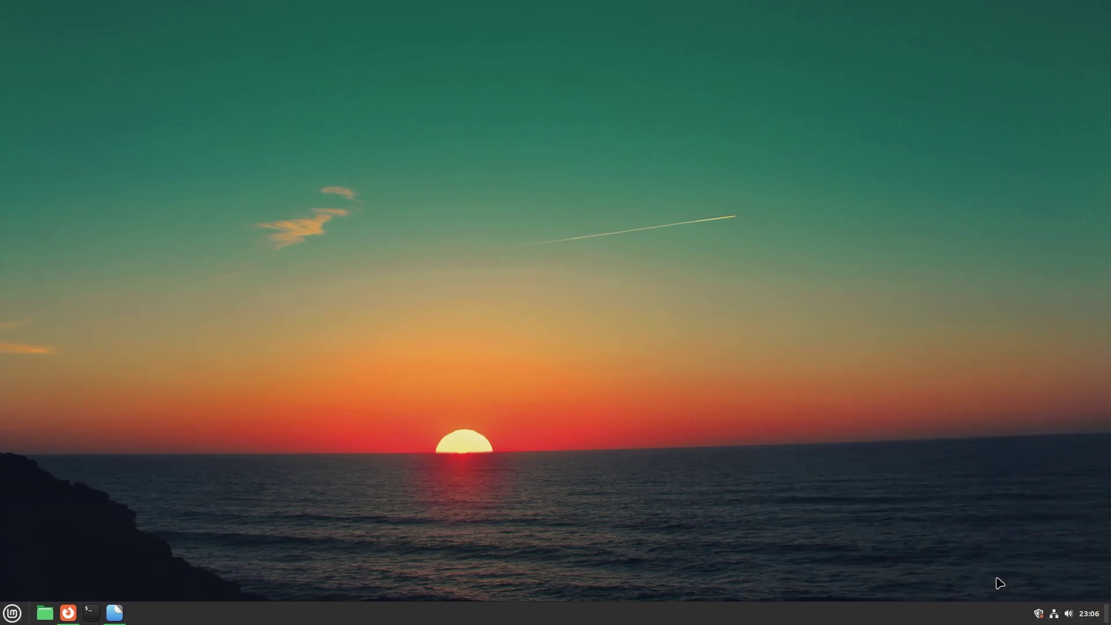